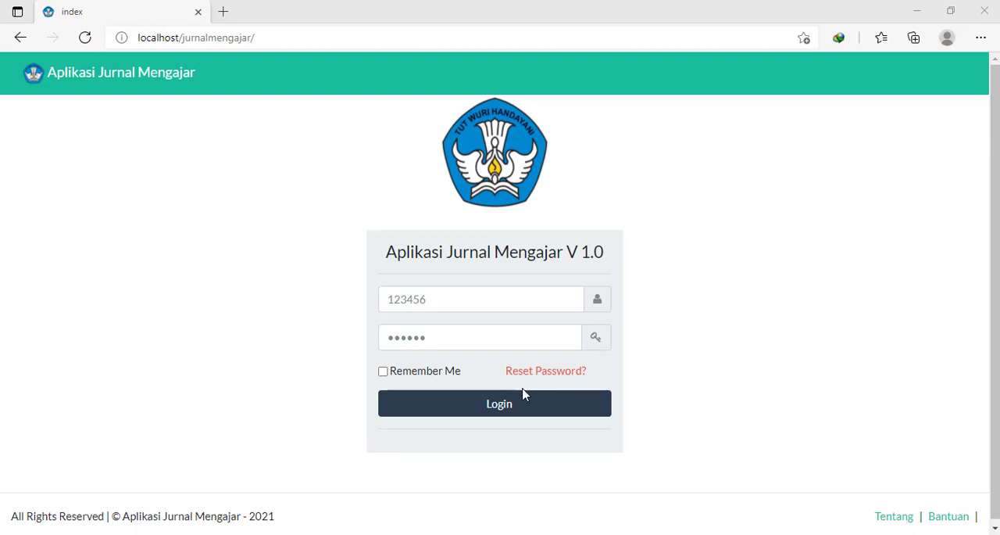
- Log in with the prefilled credentials and open a blank form for a new agenda entry
click(491, 413)
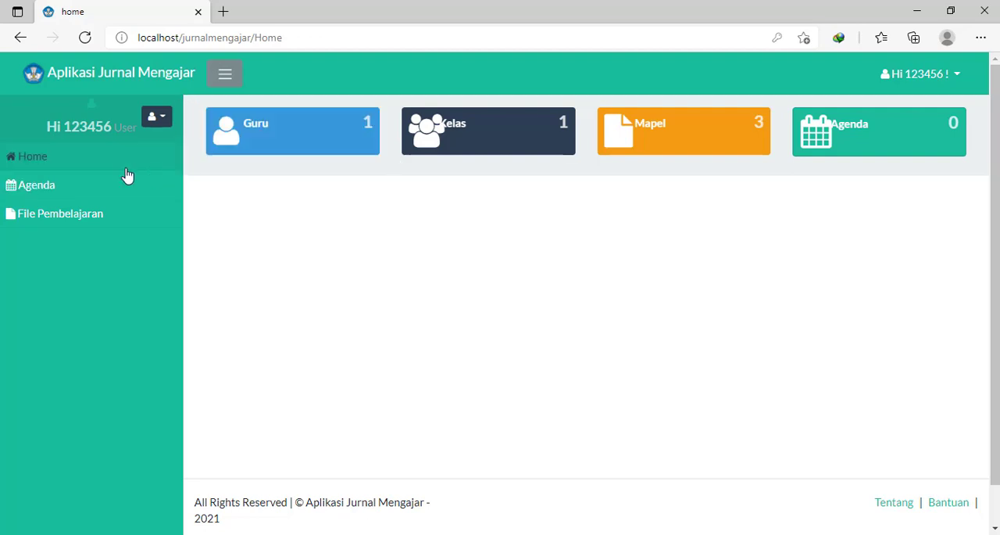
click(62, 190)
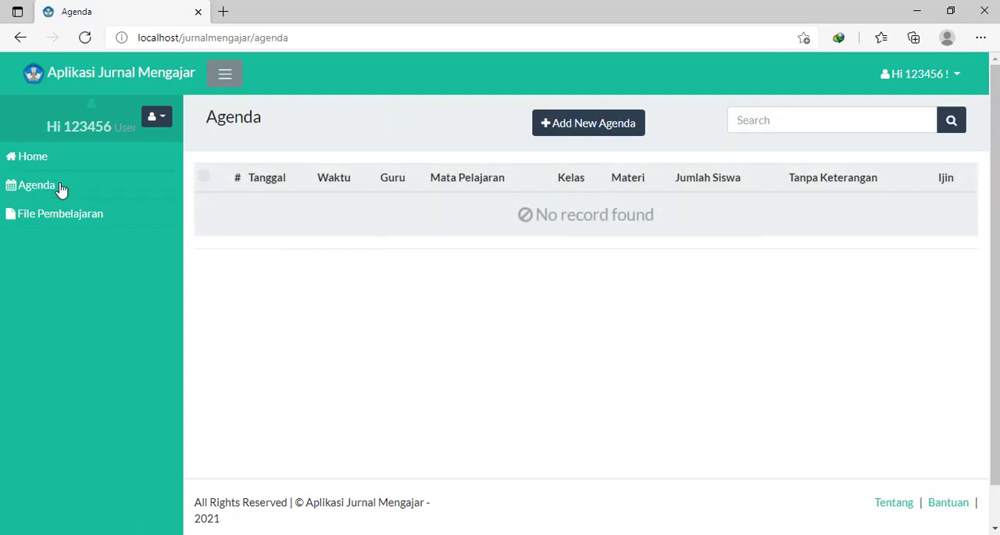
click(594, 131)
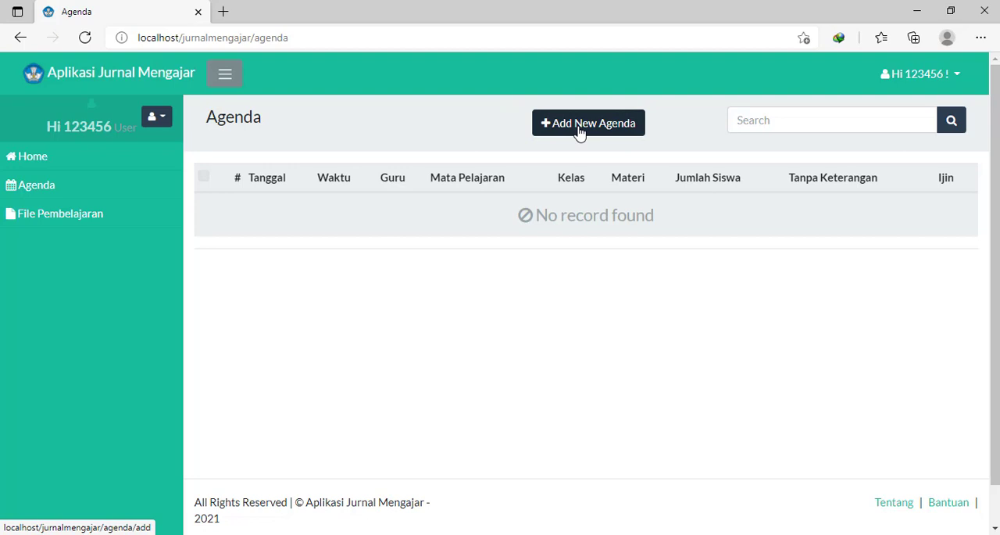
click(579, 133)
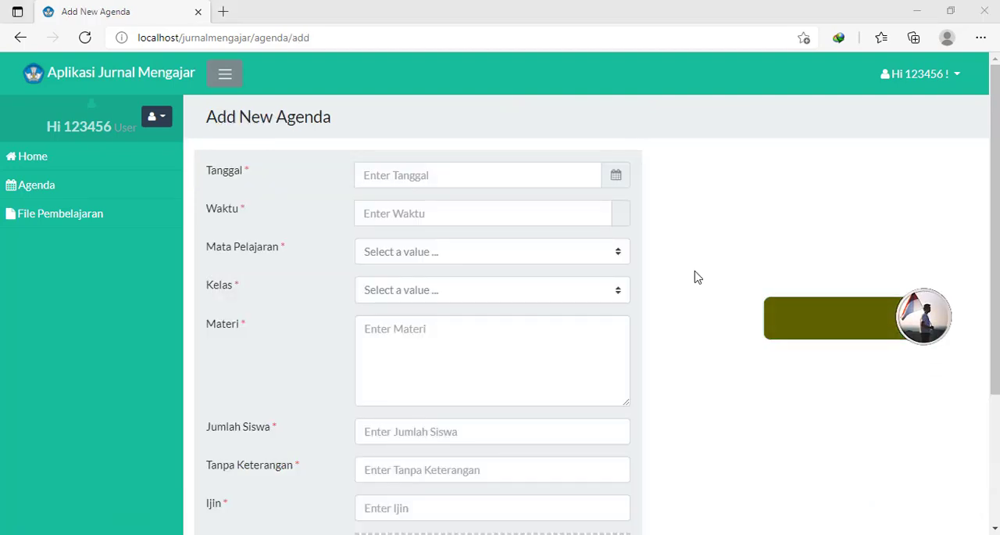
- Set the agenda entry's Tanggal to June 4, 2021 and its Waktu to 13:00
click(549, 179)
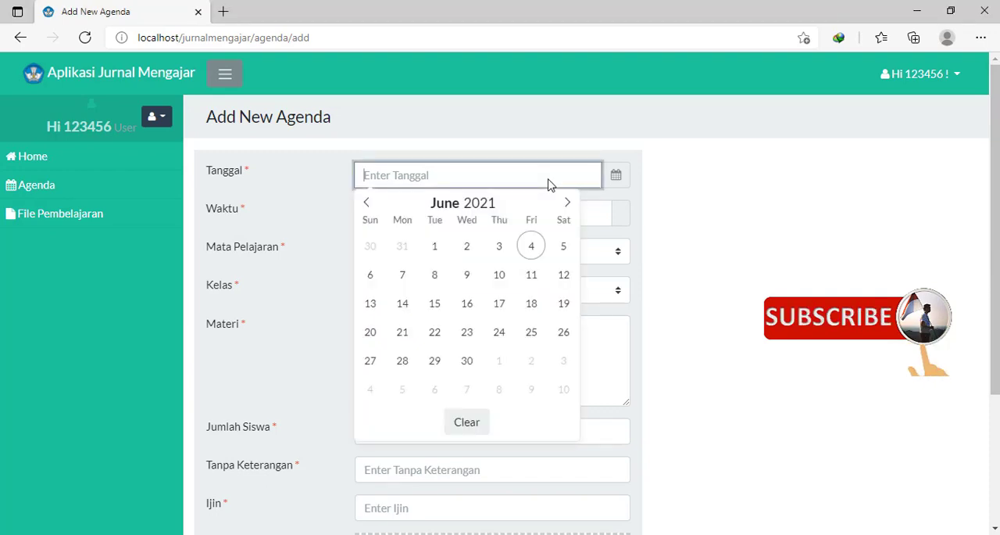
click(531, 247)
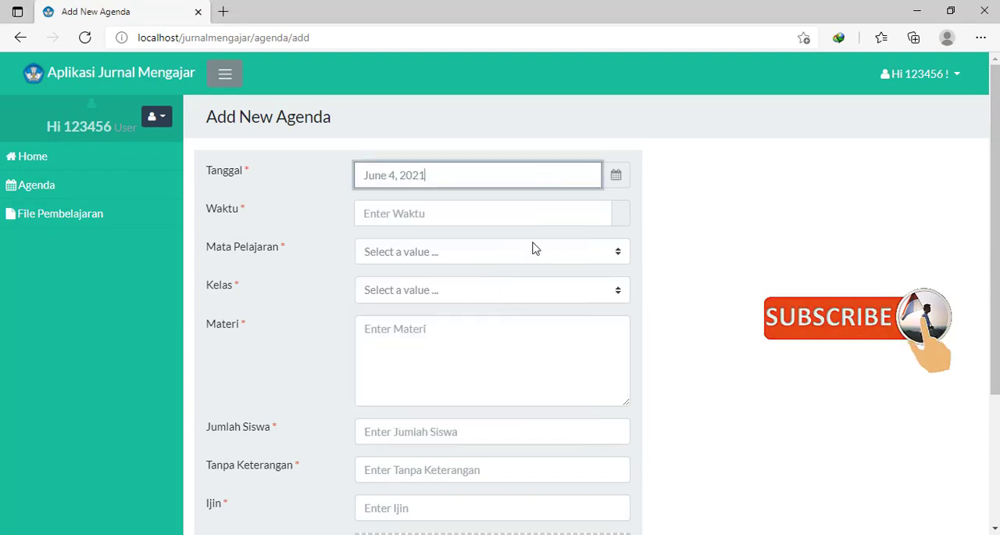
click(439, 215)
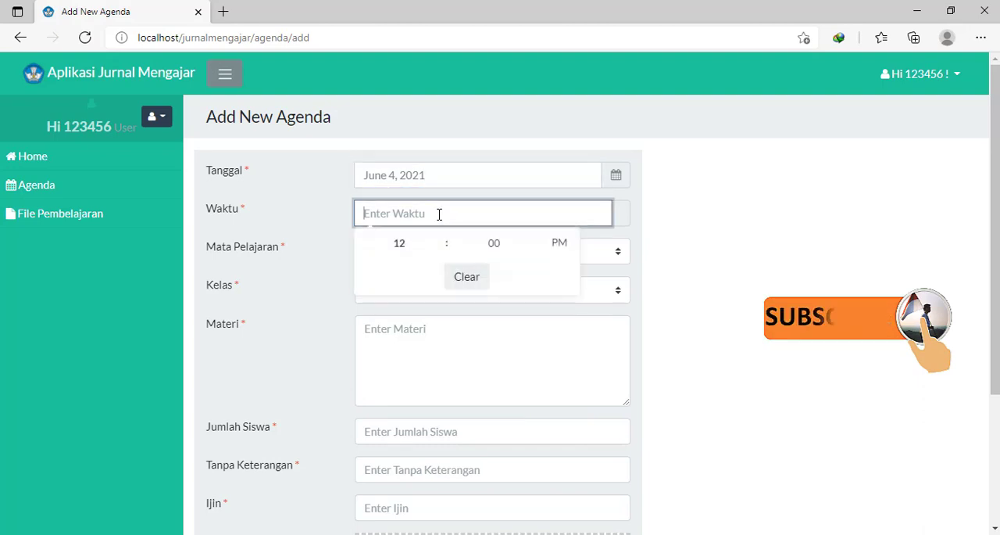
click(440, 236)
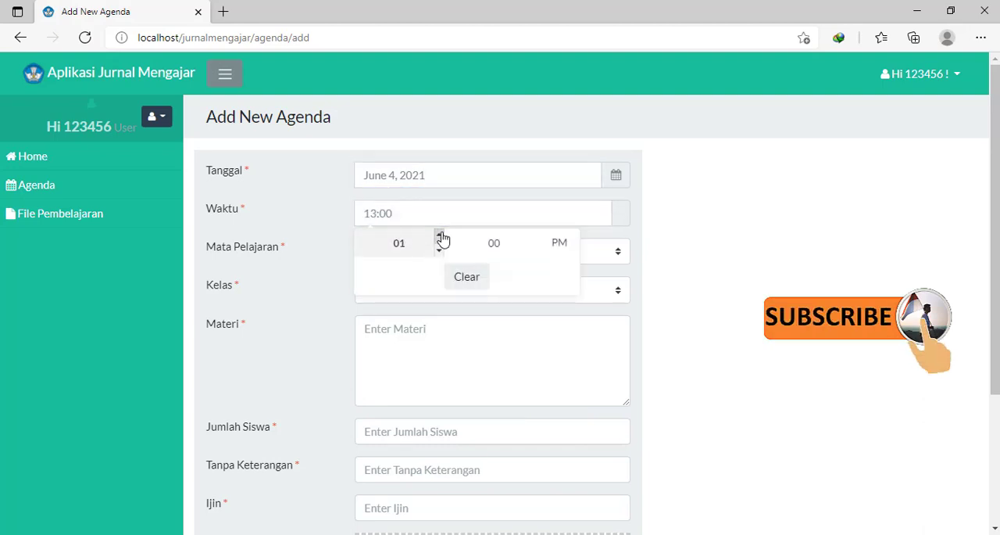
click(492, 244)
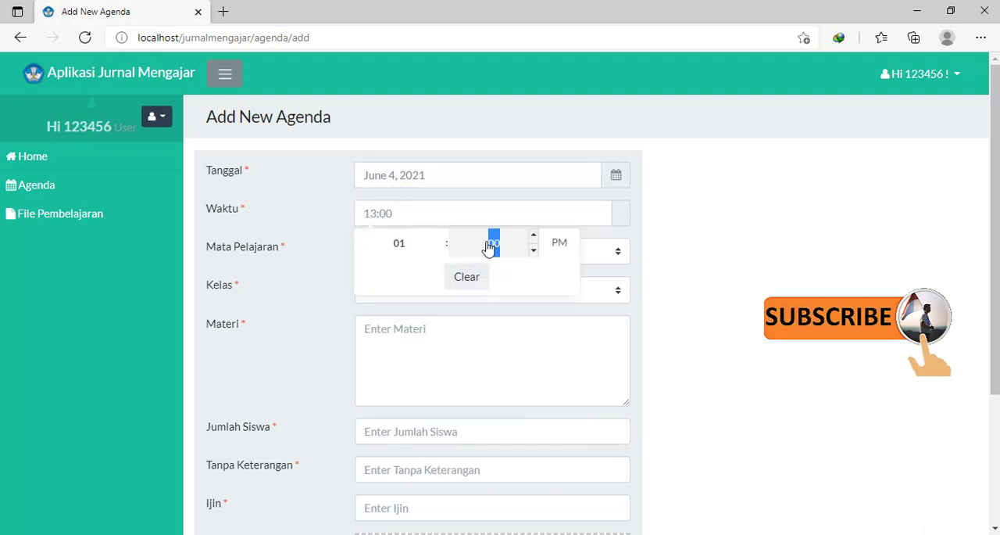
click(720, 234)
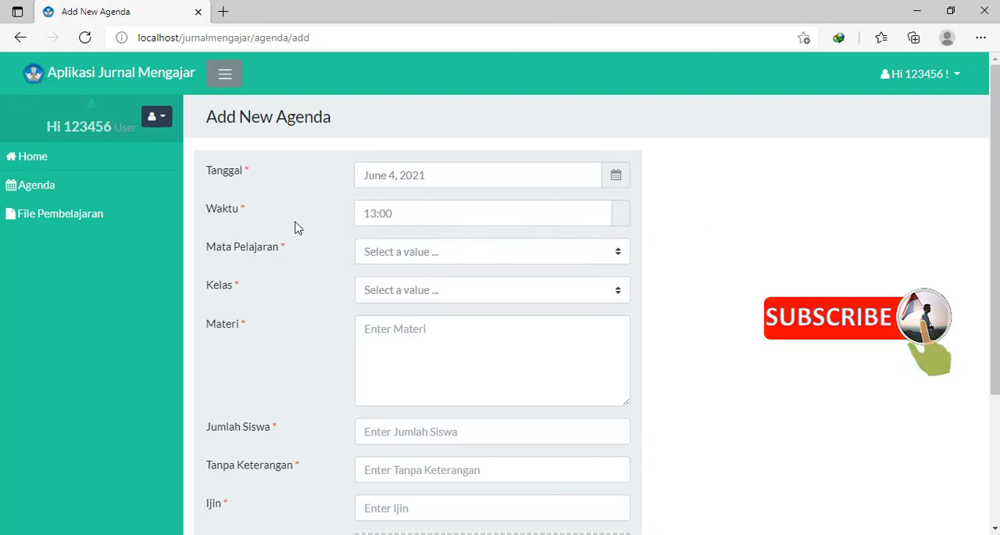
- Set Mata Pelajaran to Bahasa Indonesia, Kelas to X Mipa 1 and Materi to "Pelajaran Tentang GLB"
click(414, 252)
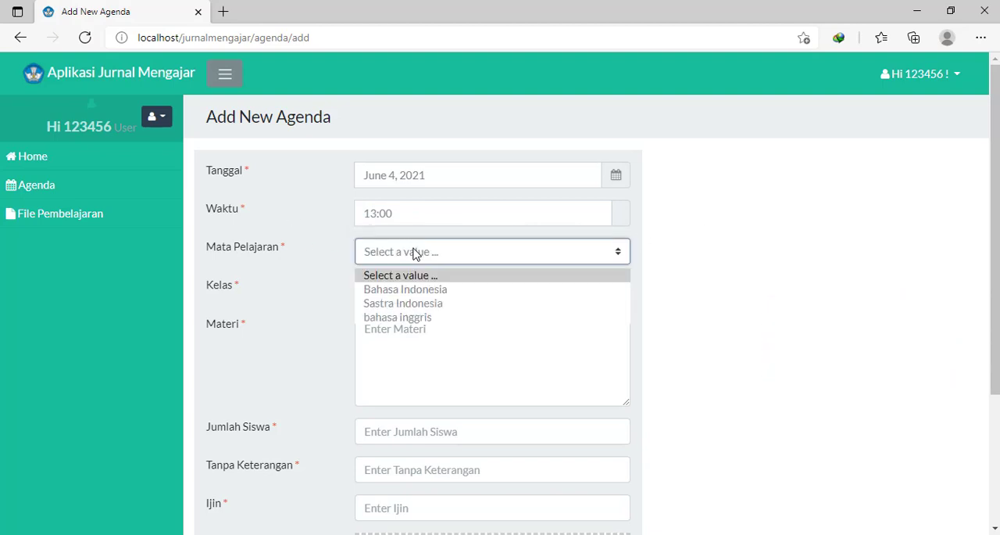
click(400, 289)
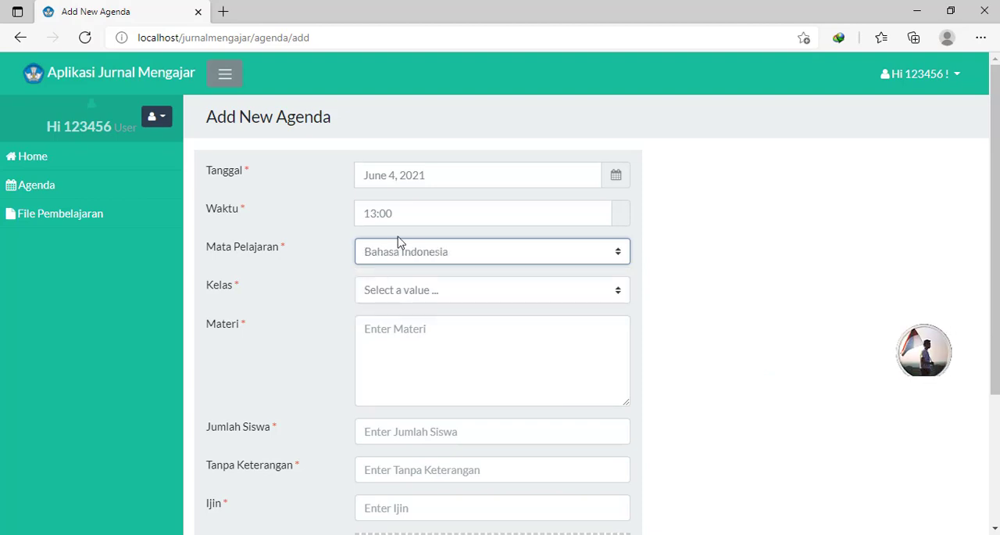
click(439, 297)
click(384, 328)
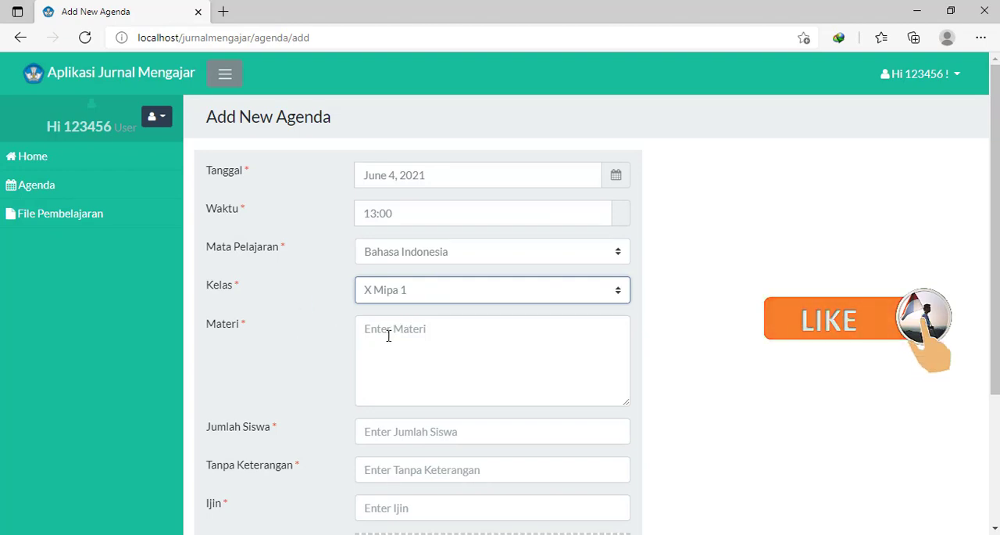
click(388, 333)
text(Pelajaran Tentang GLB)
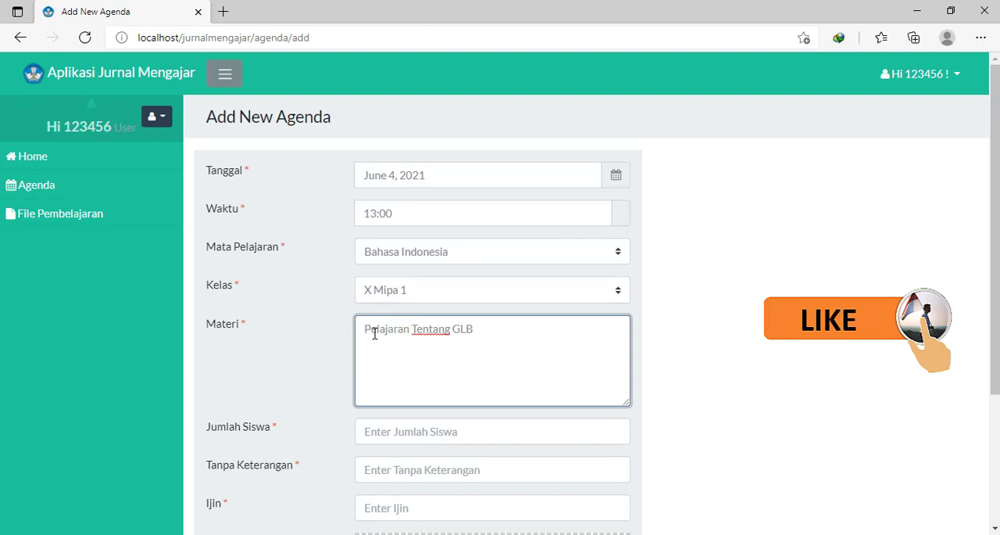
- Enter the attendance figures: Jumlah Siswa 25, Tanpa Keterangan 5 and Ijin 6
scroll(374, 334, down, 1)
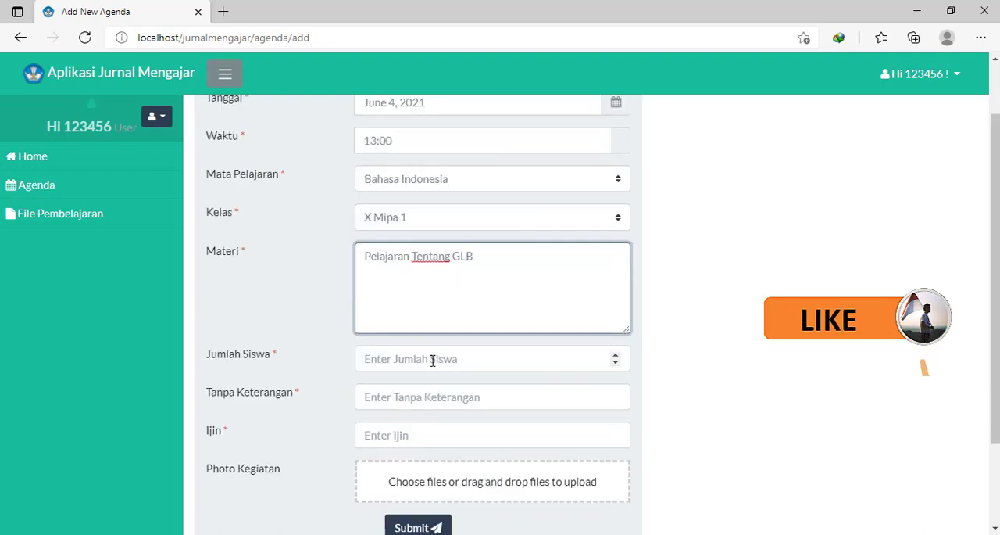
click(433, 360)
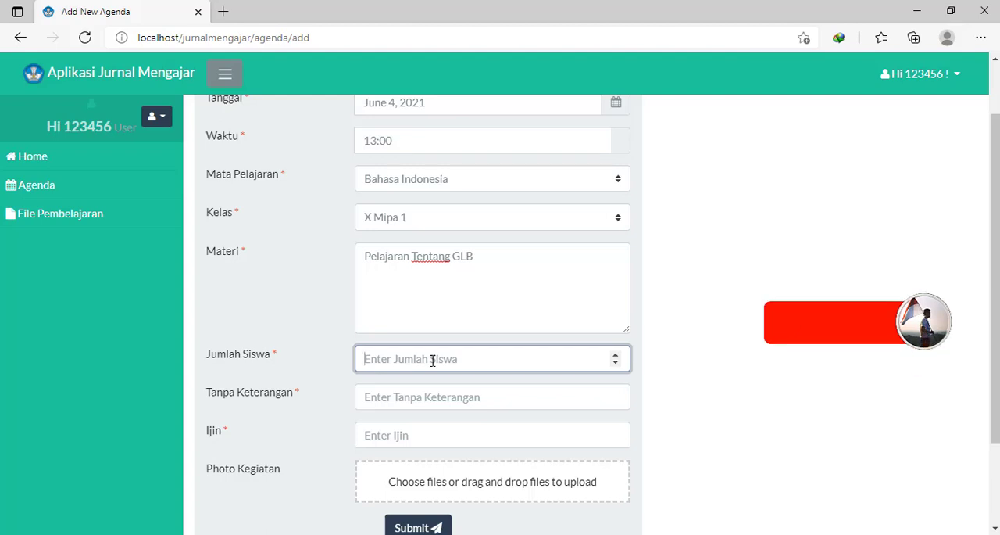
text(36)
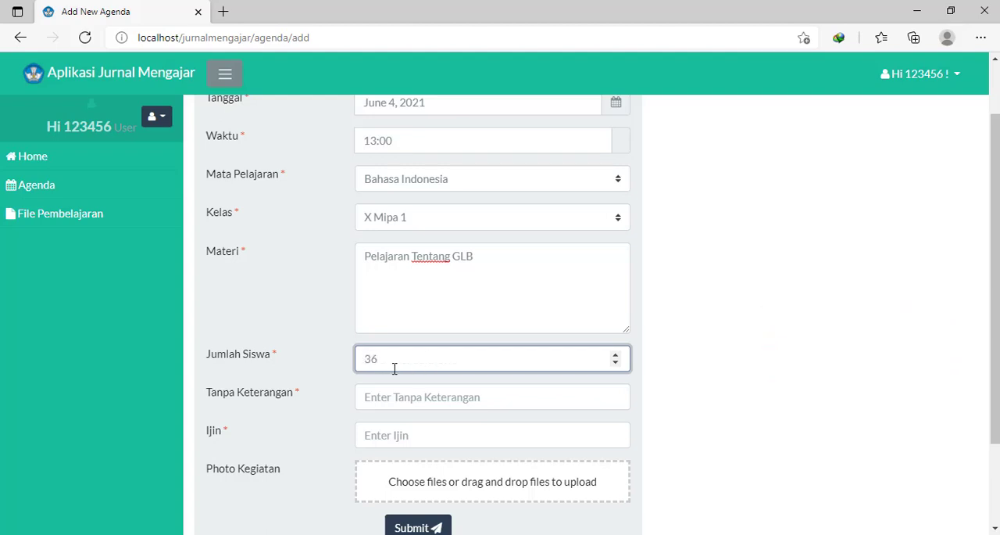
double_click(373, 358)
text(25)
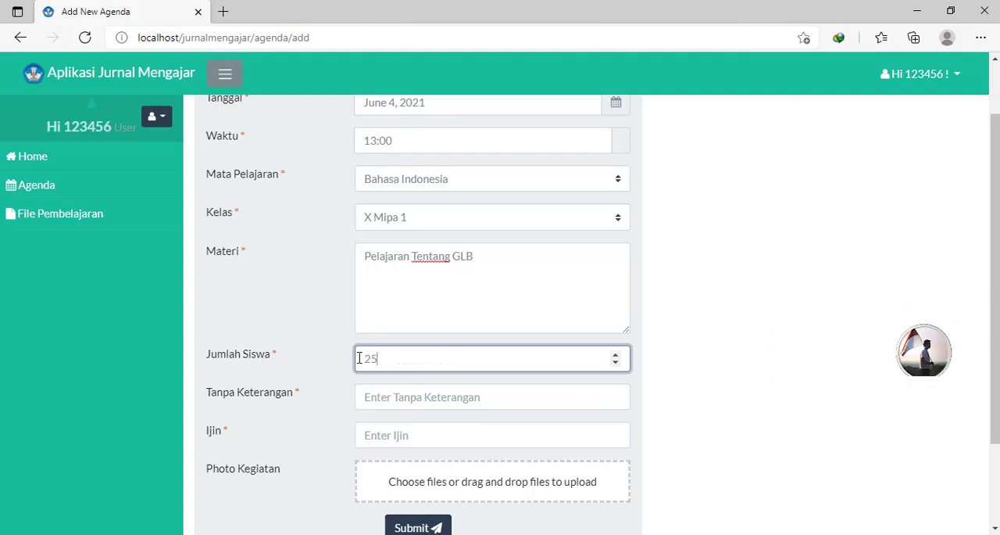
click(379, 397)
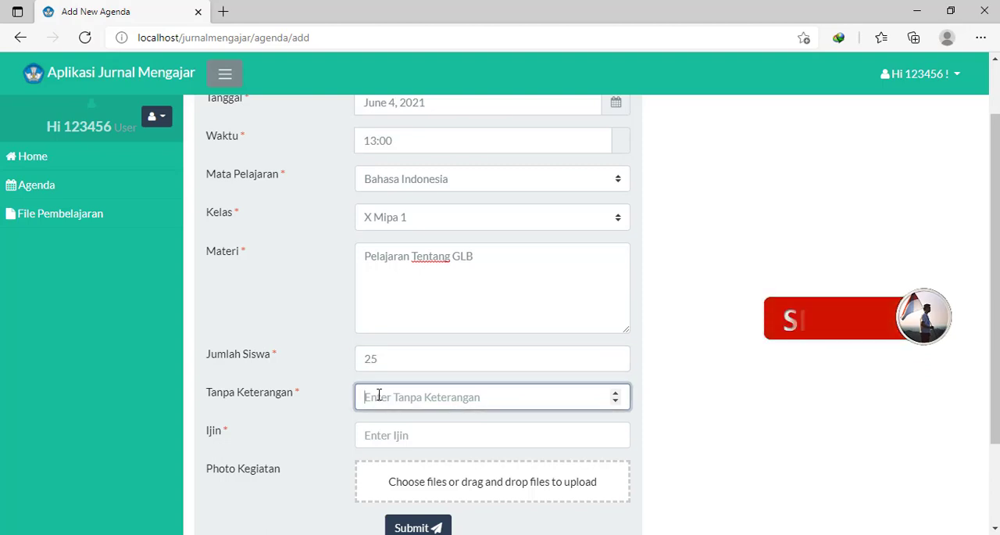
text(5)
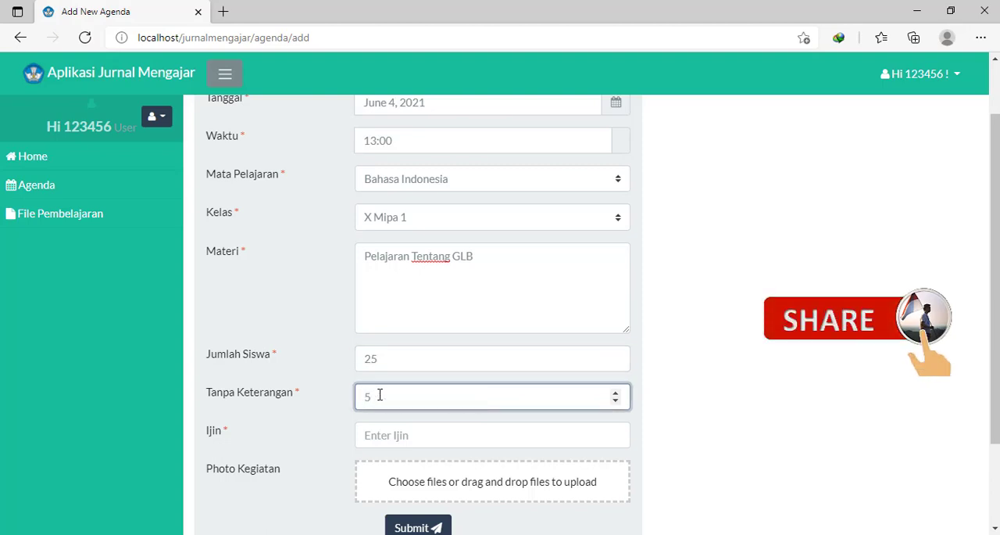
click(372, 433)
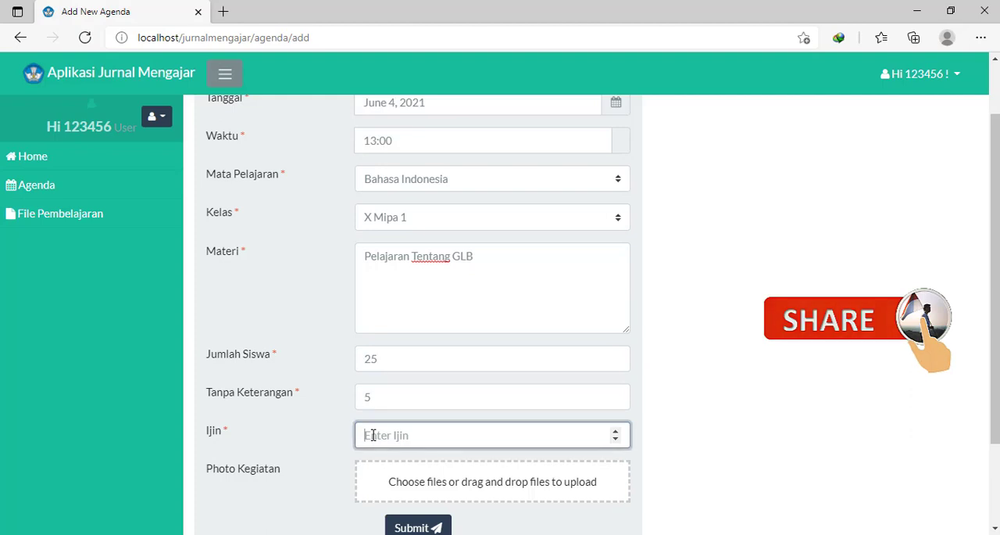
text(6)
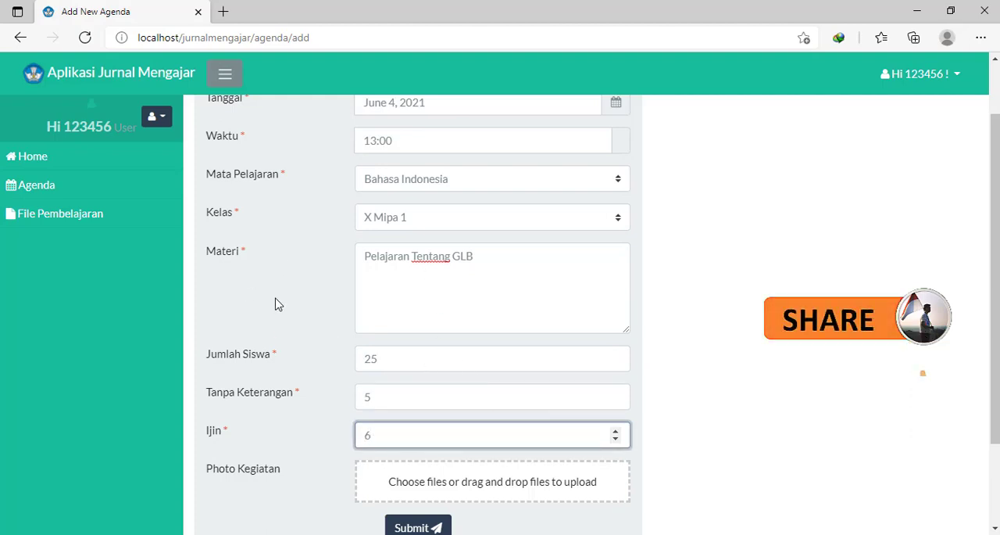
- Attach the sungai-kahayan image from Pictures as the Photo Kegiatan and submit the agenda entry
scroll(340, 286, down, 2)
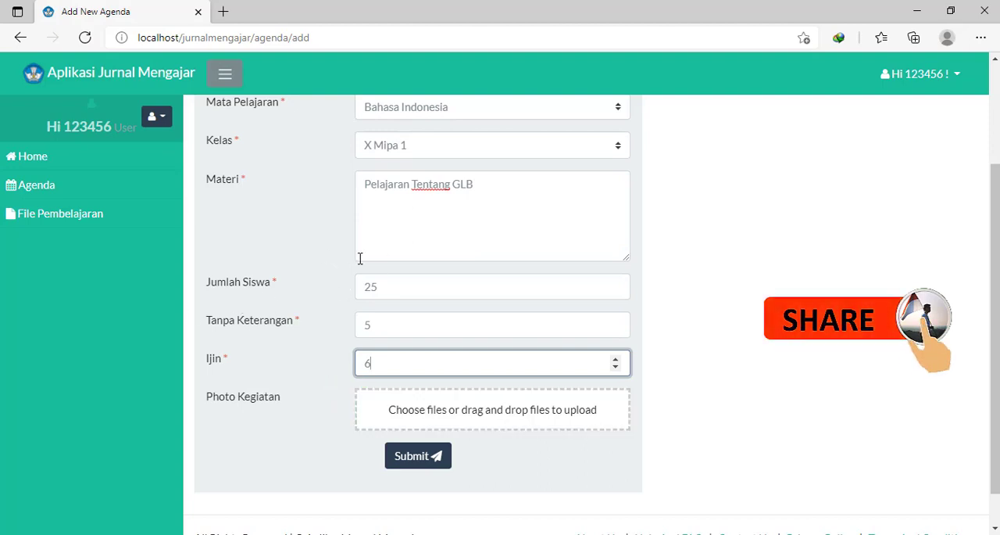
click(446, 416)
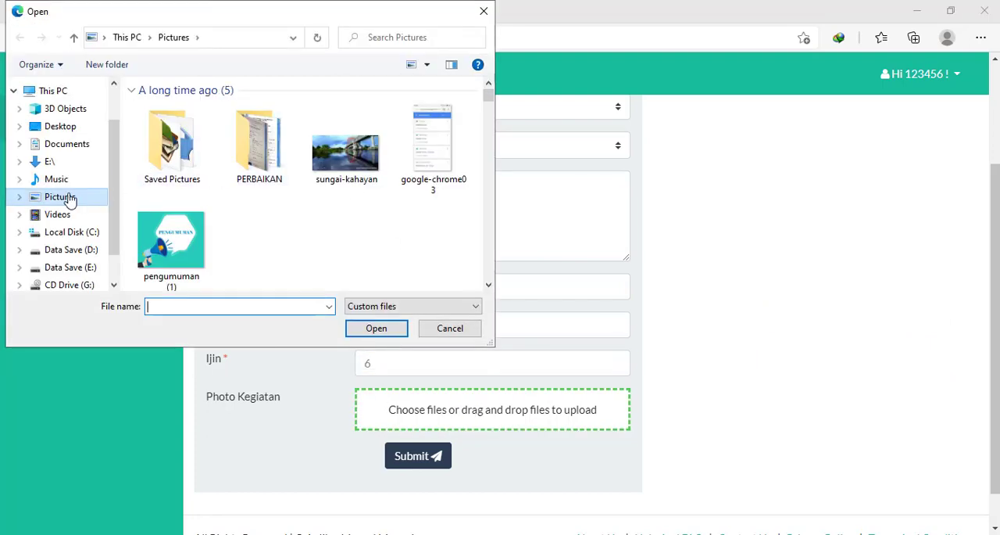
double_click(356, 156)
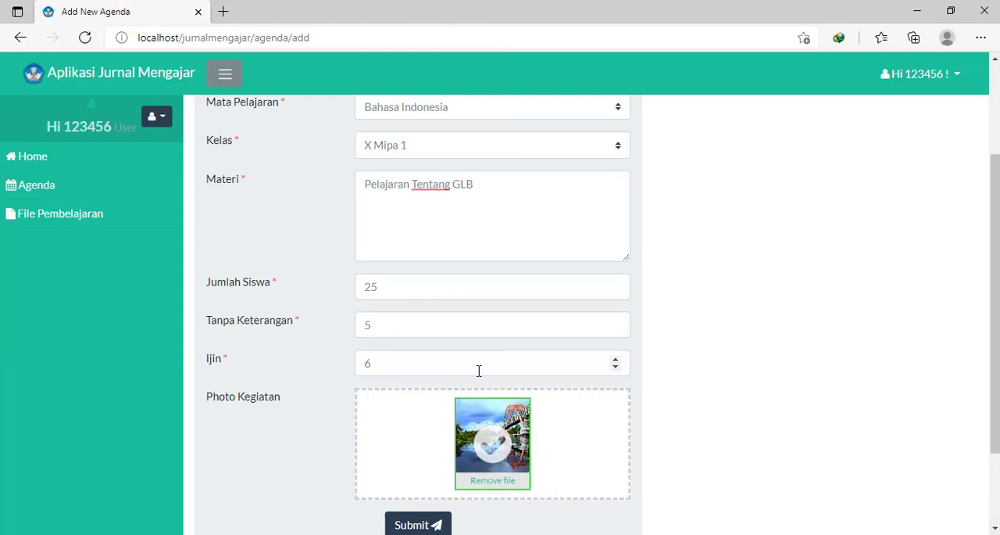
scroll(478, 371, down, 1)
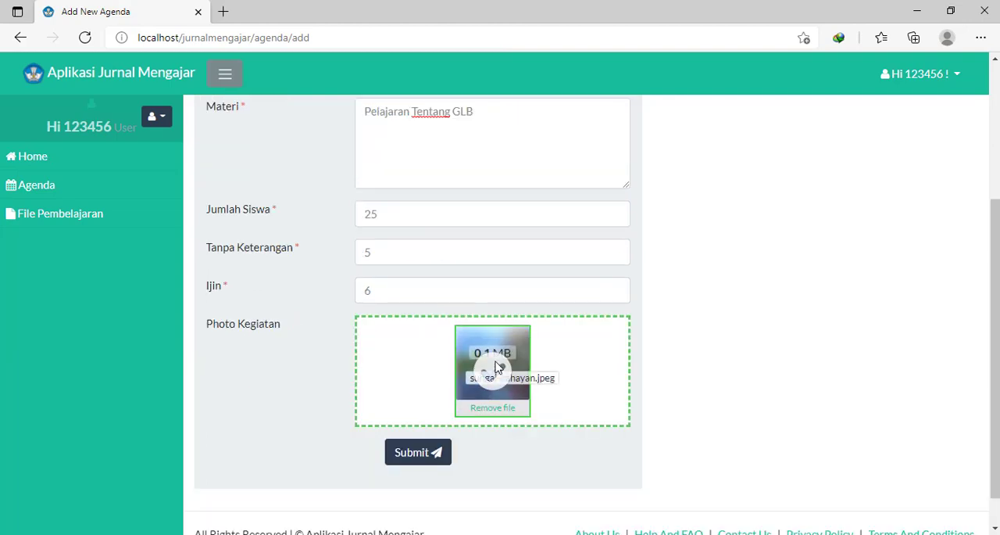
click(416, 453)
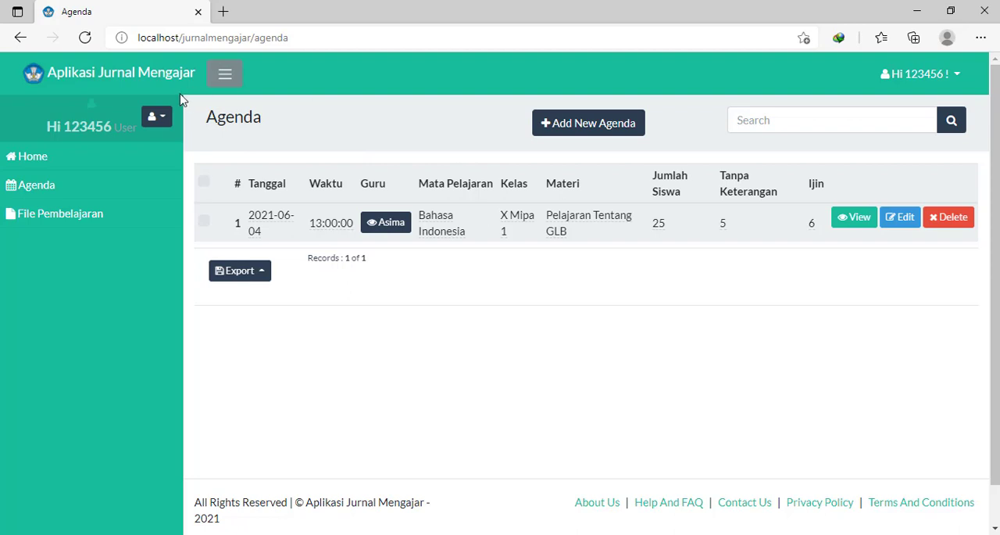
- View the submitted agenda entry's details and review its fields down to the Photo Kegiatan
click(860, 218)
scroll(605, 197, down, 3)
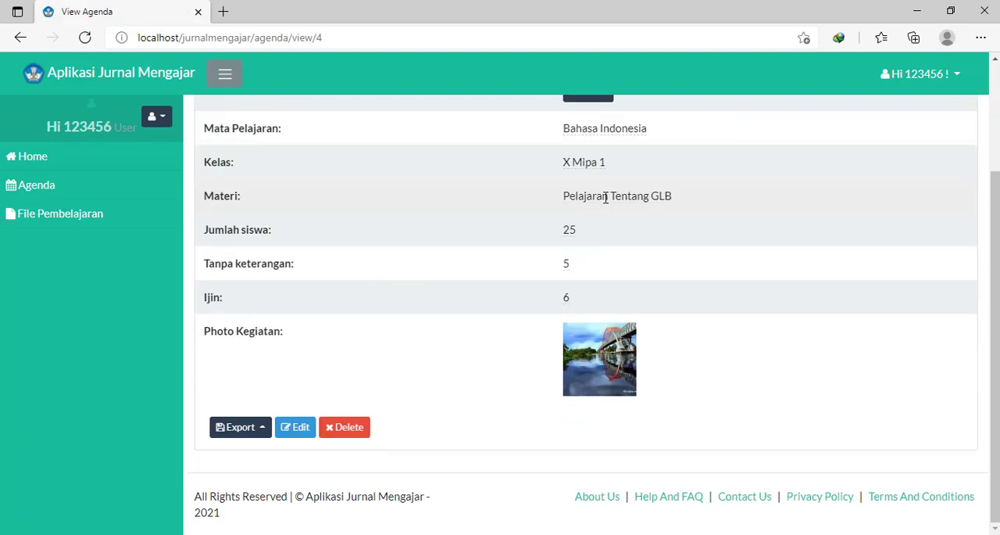
scroll(451, 179, up, 2)
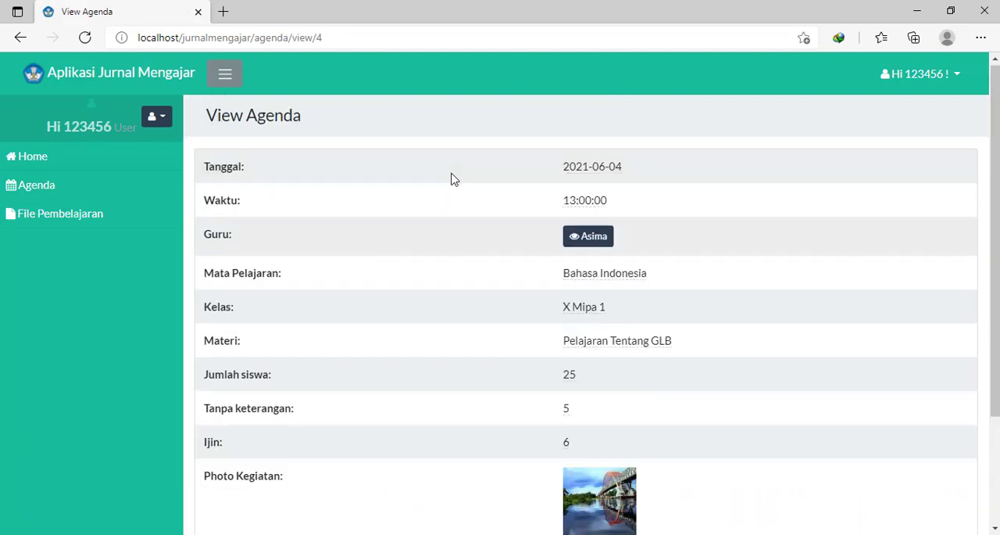
scroll(500, 179, down, 2)
scroll(516, 195, up, 1)
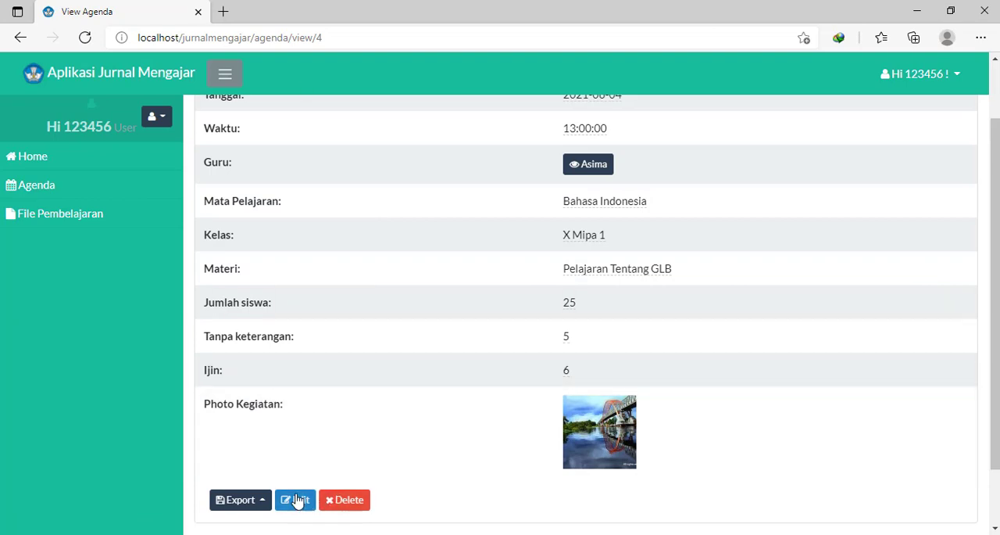
- Open the agenda entry's edit form, look over its fields, and return to the agenda list without changing anything
click(290, 498)
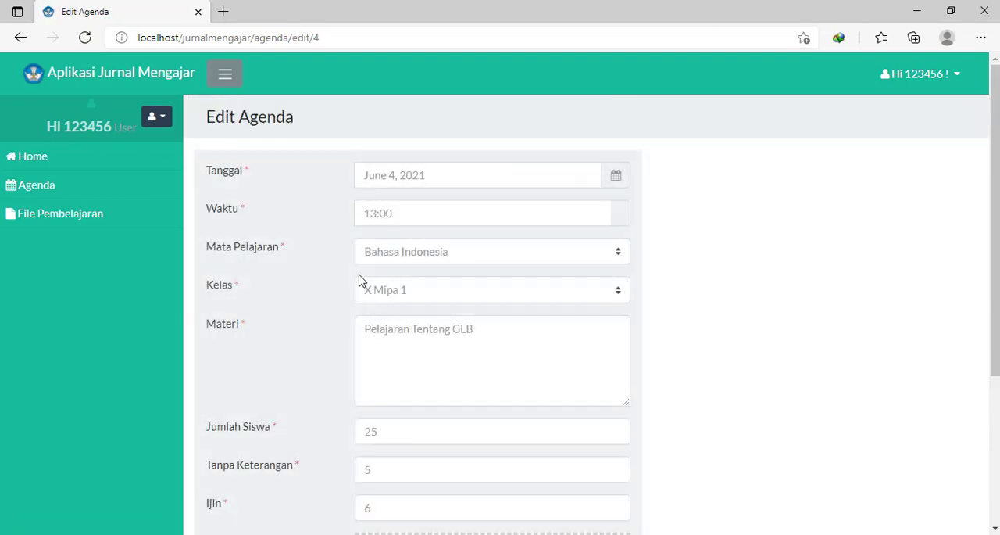
scroll(360, 279, down, 5)
click(86, 187)
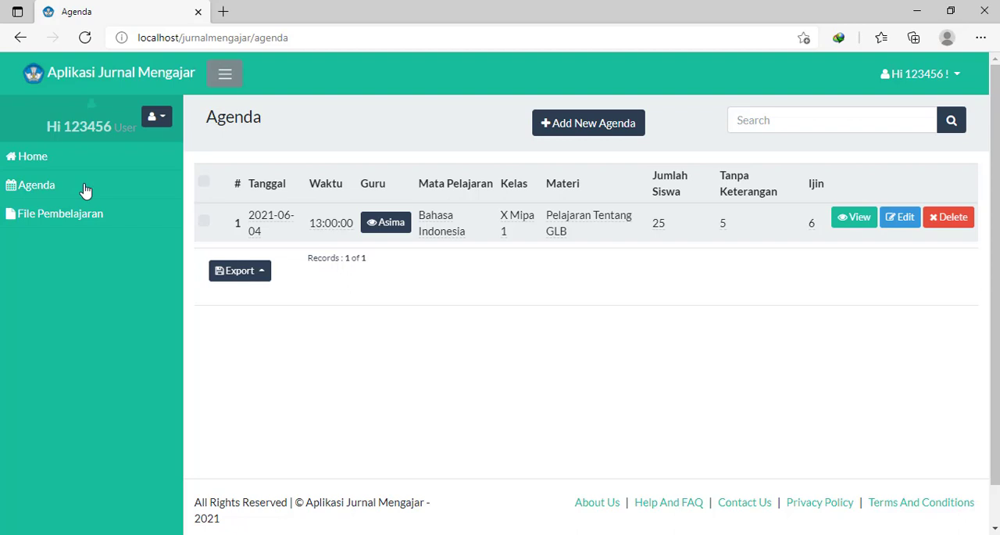
click(104, 186)
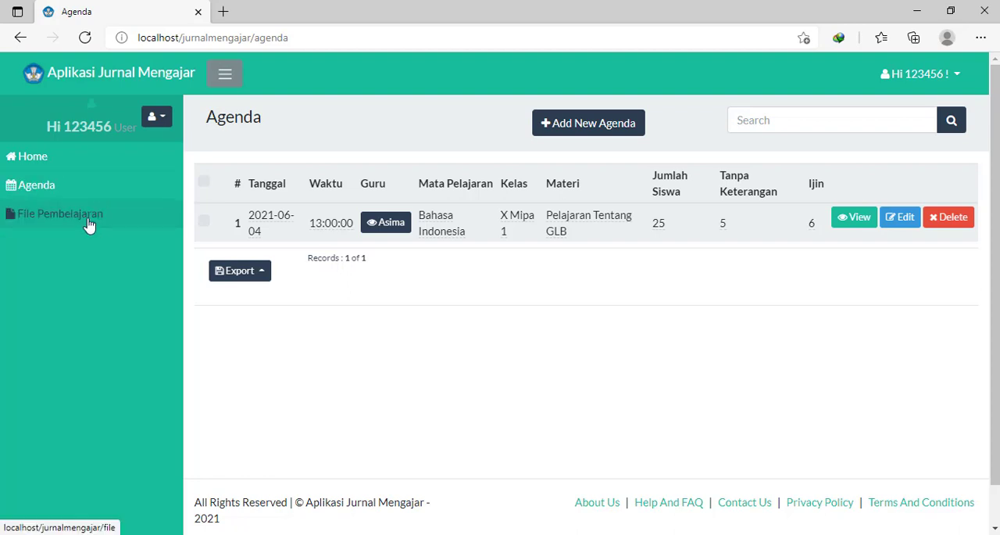
- Open a blank form for adding a new file under File Pembelajaran
click(87, 222)
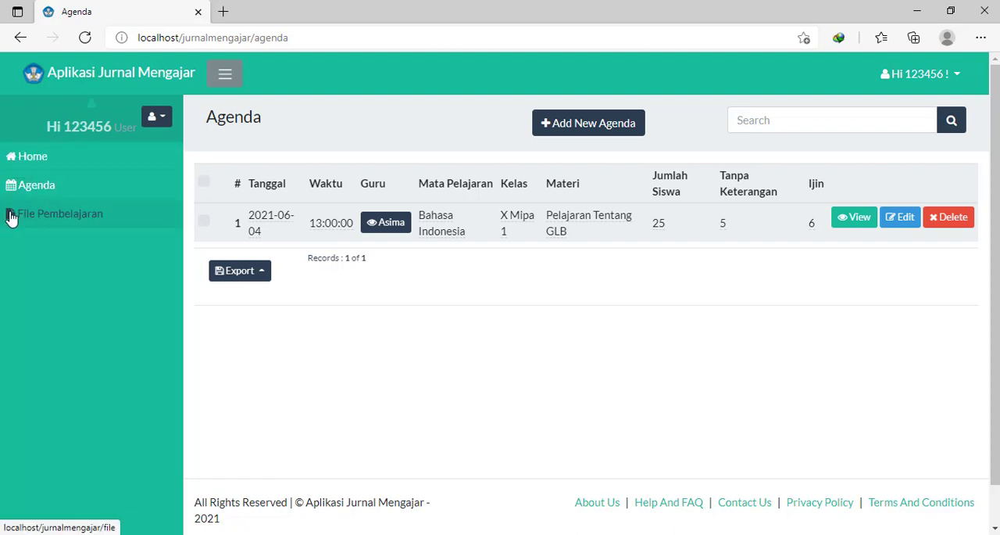
click(50, 221)
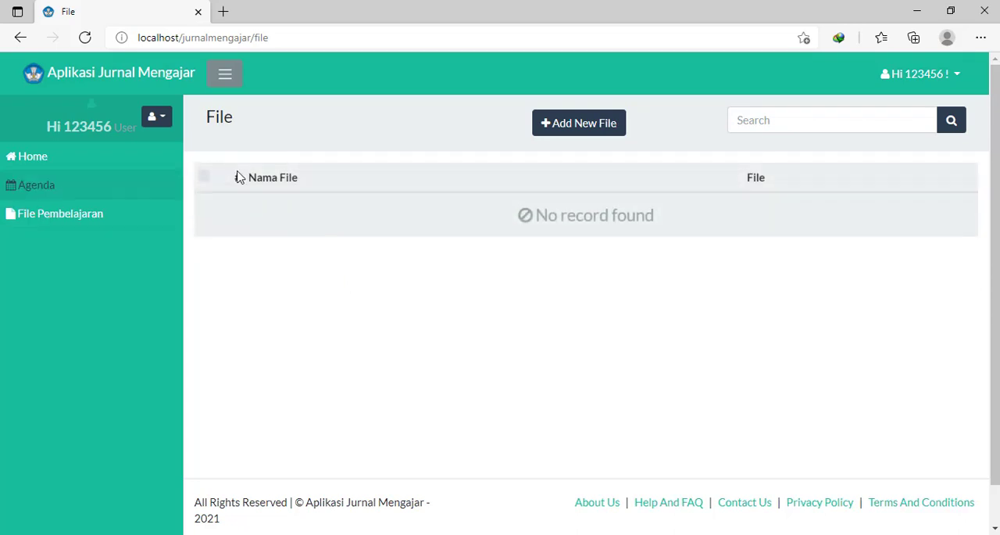
click(579, 125)
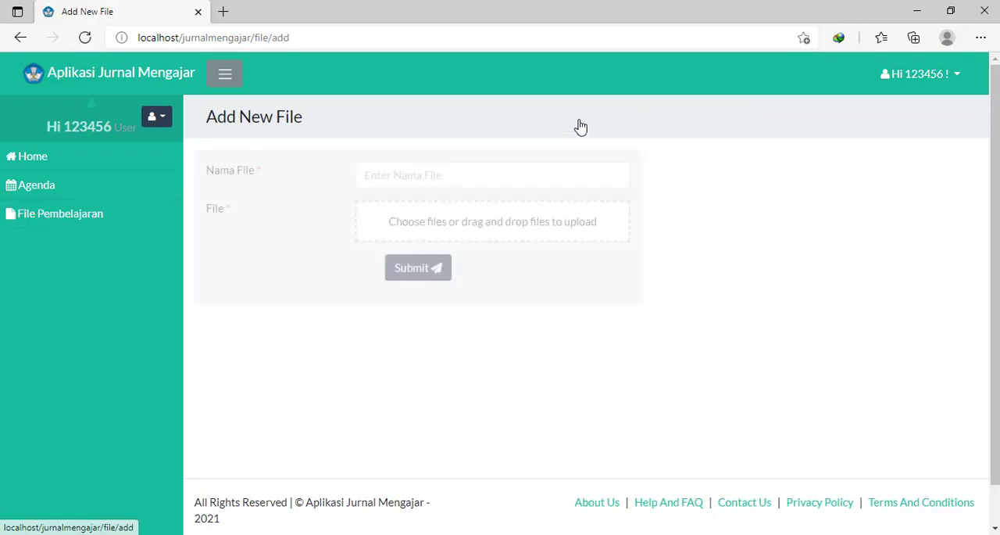
- Enter Buku Fisika as the Nama File of the new learning file
click(406, 175)
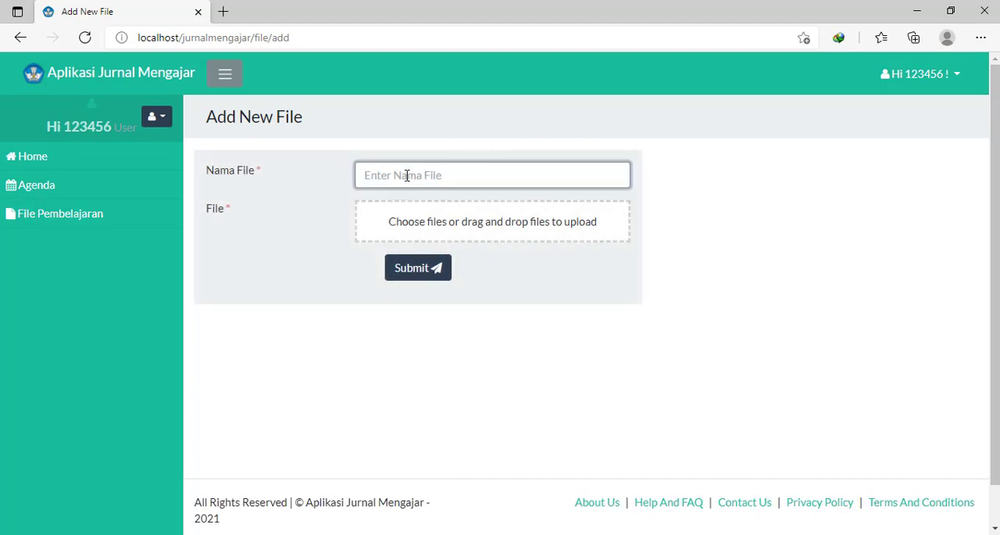
text(Buku Fisika)
- Attach the SKL Kelas XII MIPA 3 PDF from Documents and submit the new learning file
click(435, 219)
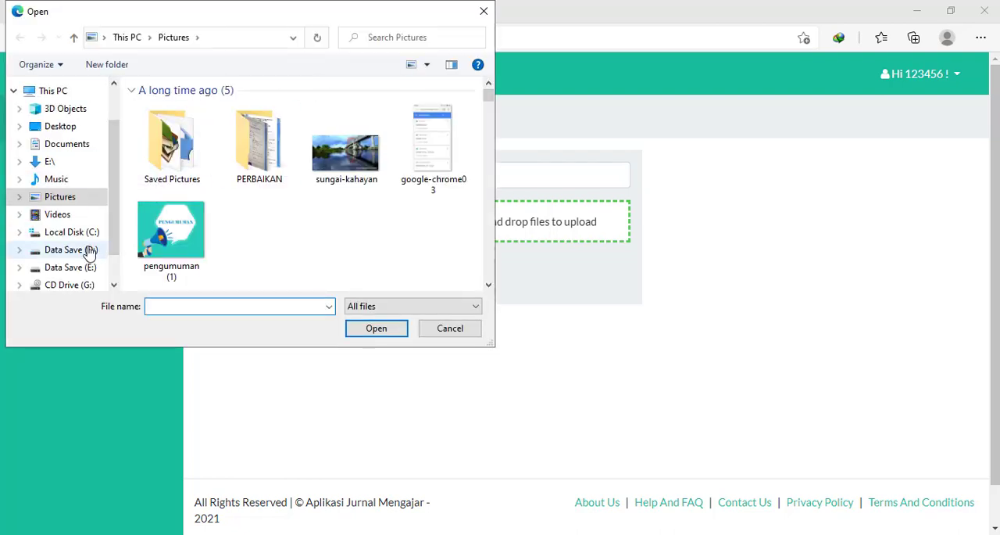
click(66, 146)
scroll(264, 199, down, 20)
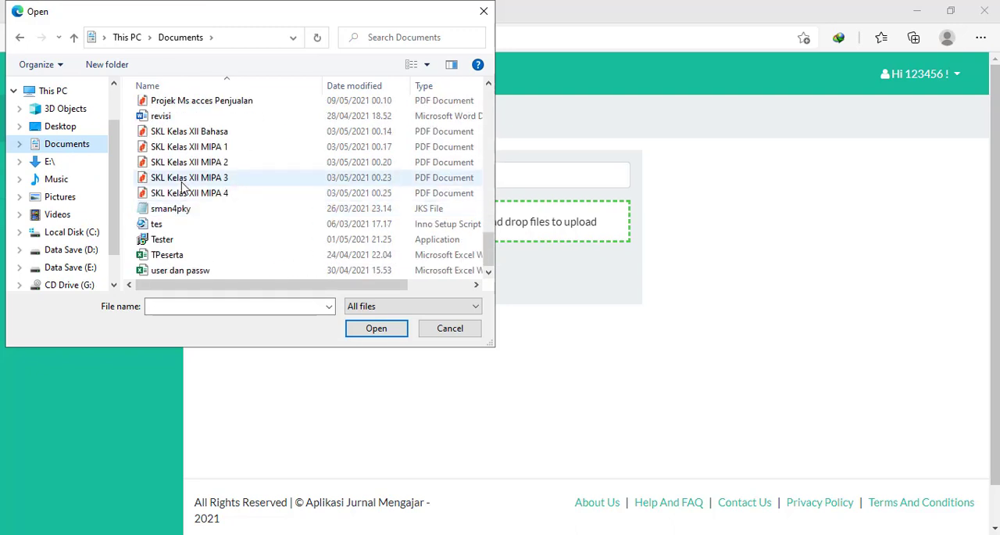
click(258, 178)
click(364, 329)
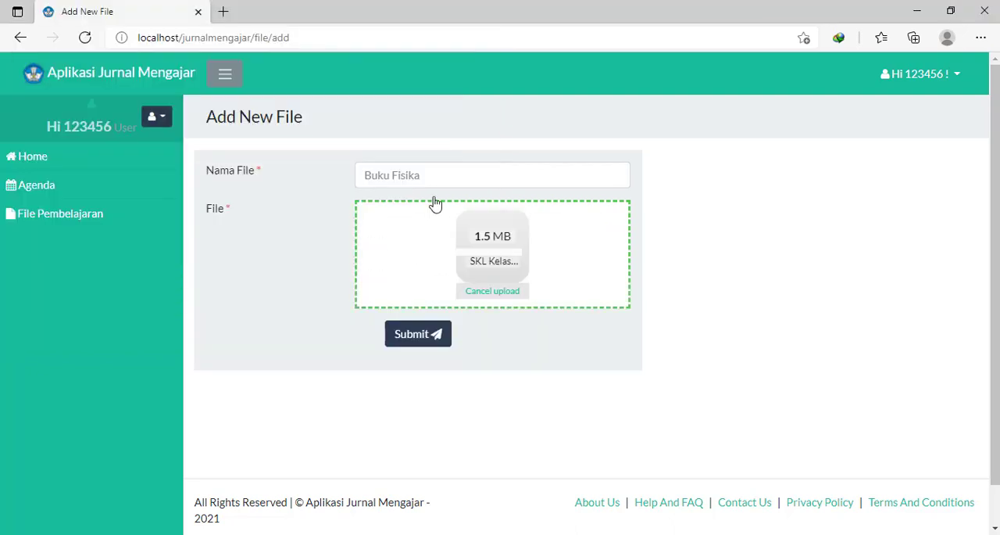
click(419, 345)
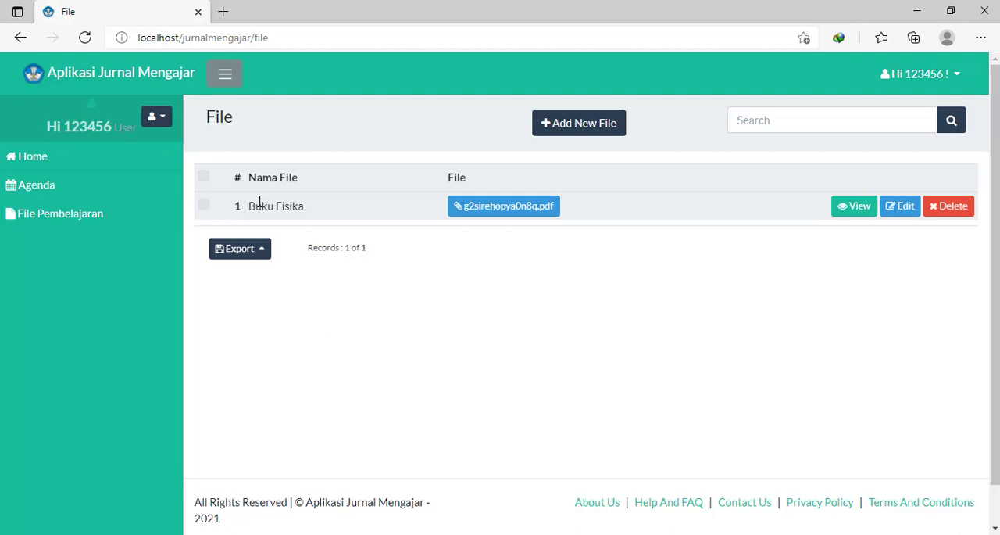
- Log out of the teacher account and open the admin login page at localhost/jurnalmengajar/admin
click(955, 73)
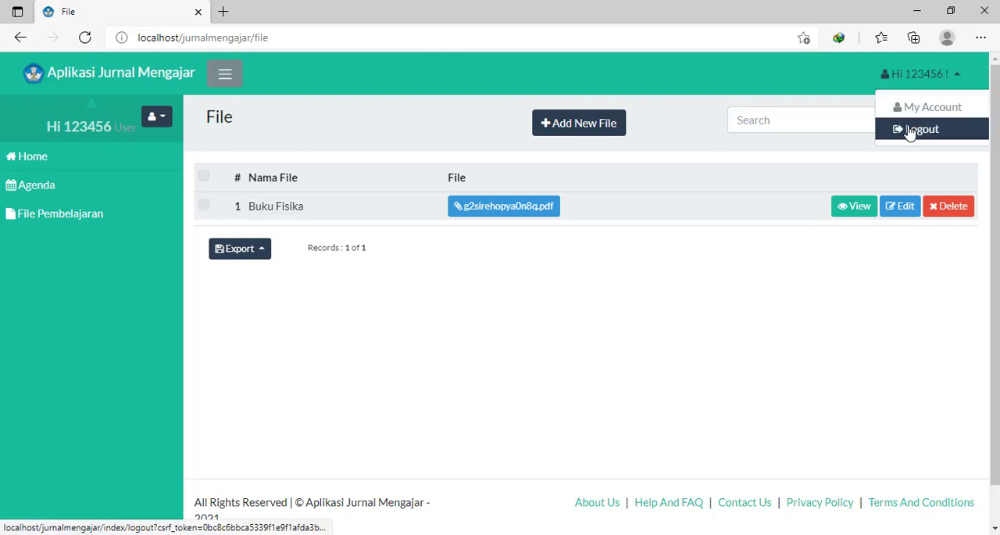
click(913, 130)
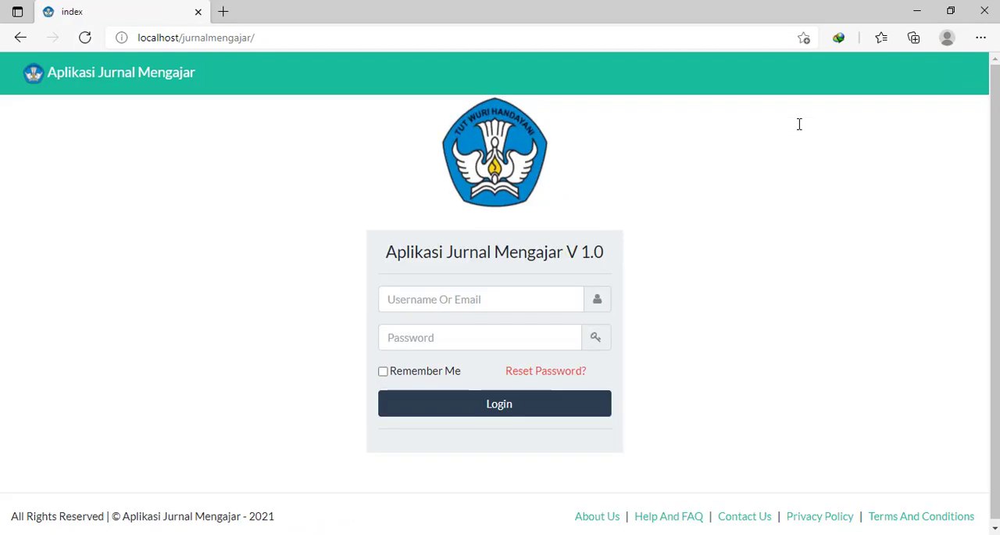
click(329, 40)
click(340, 41)
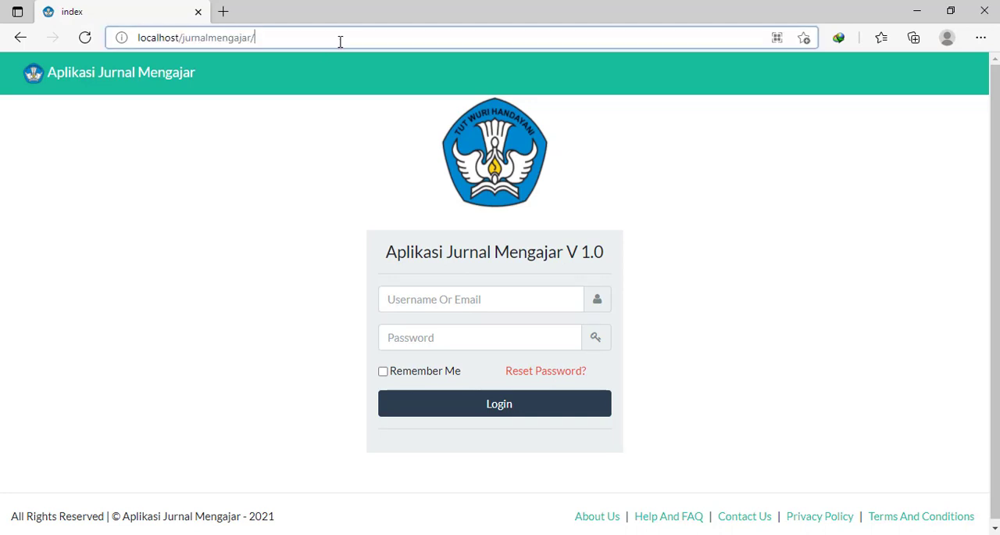
text(admin)
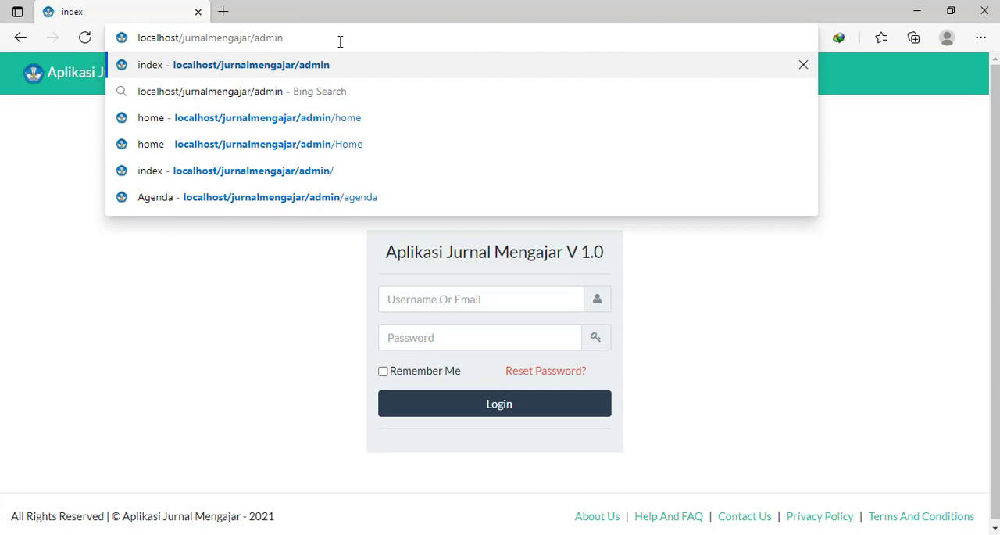
key(Return)
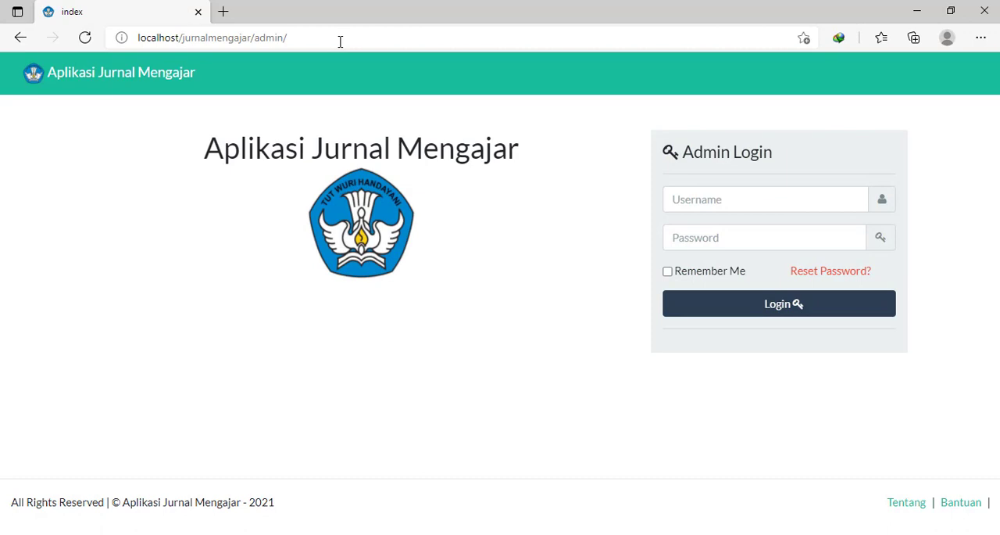
- Log in as Admin with the account password and dismiss the browser's offer to save it
click(701, 199)
click(685, 245)
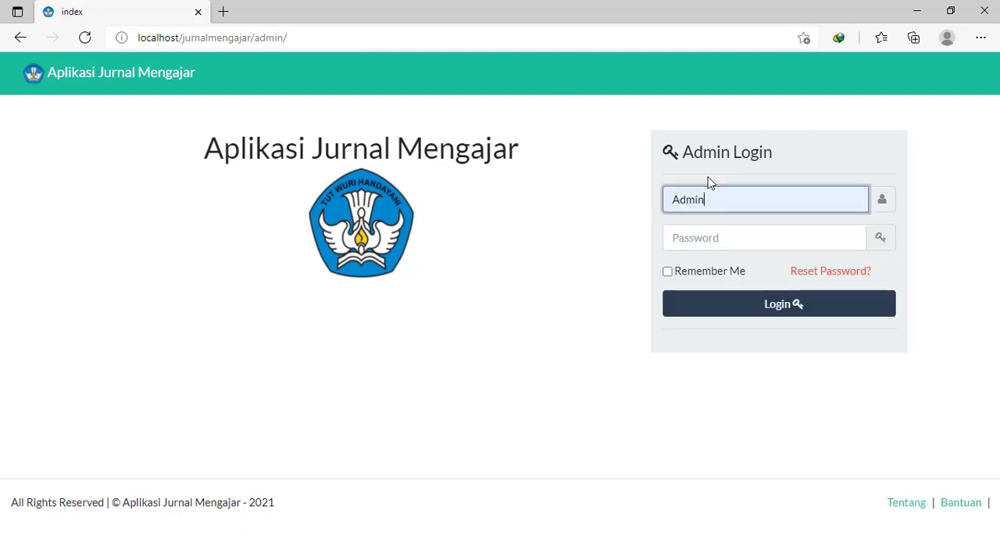
click(714, 237)
text(******)
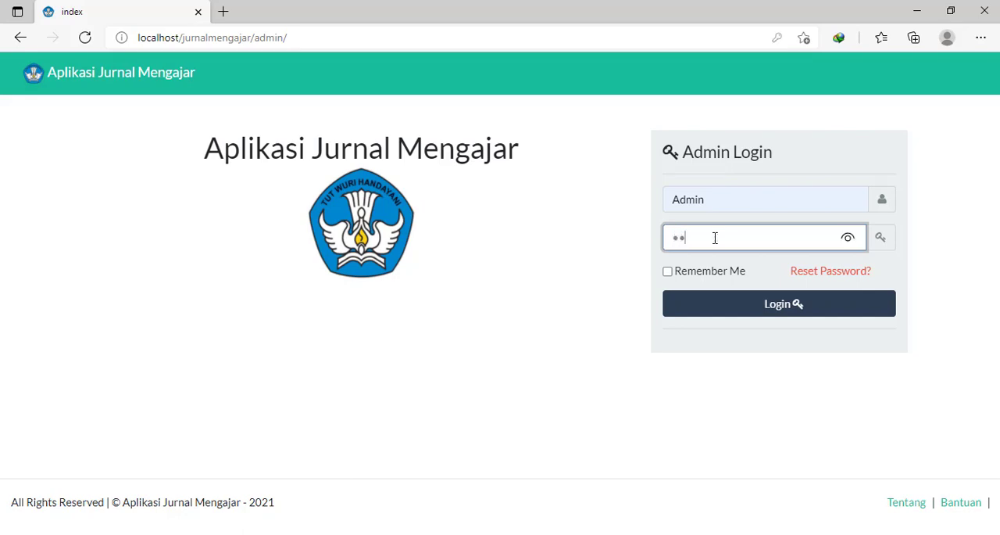
click(712, 308)
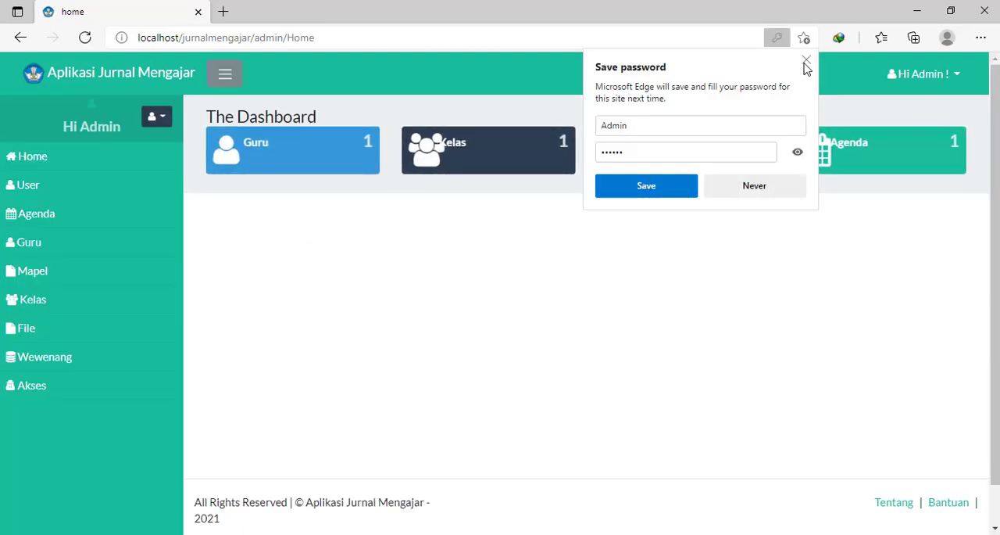
click(806, 62)
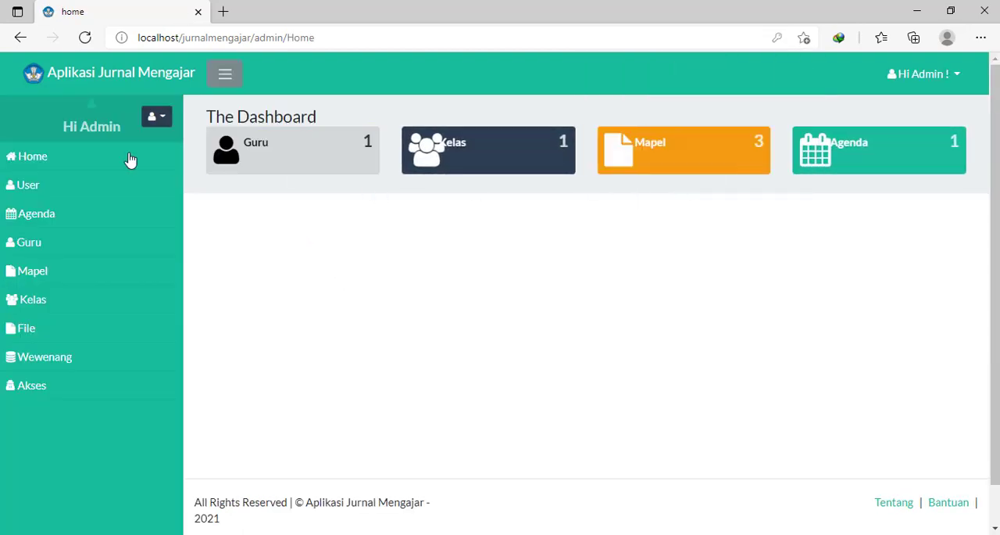
- View the User and Agenda lists, and check the Kodeguru choices in a blank new agenda form
click(75, 180)
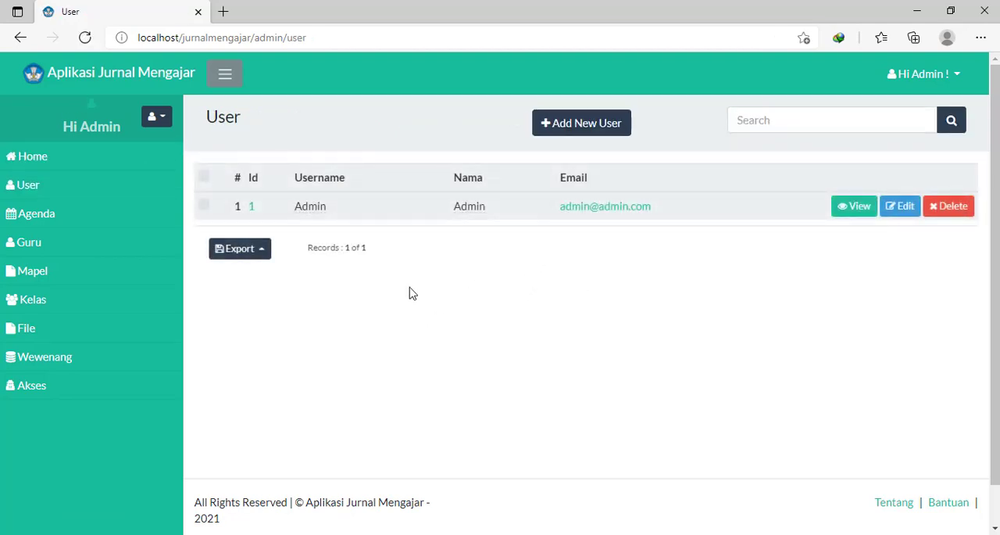
click(41, 218)
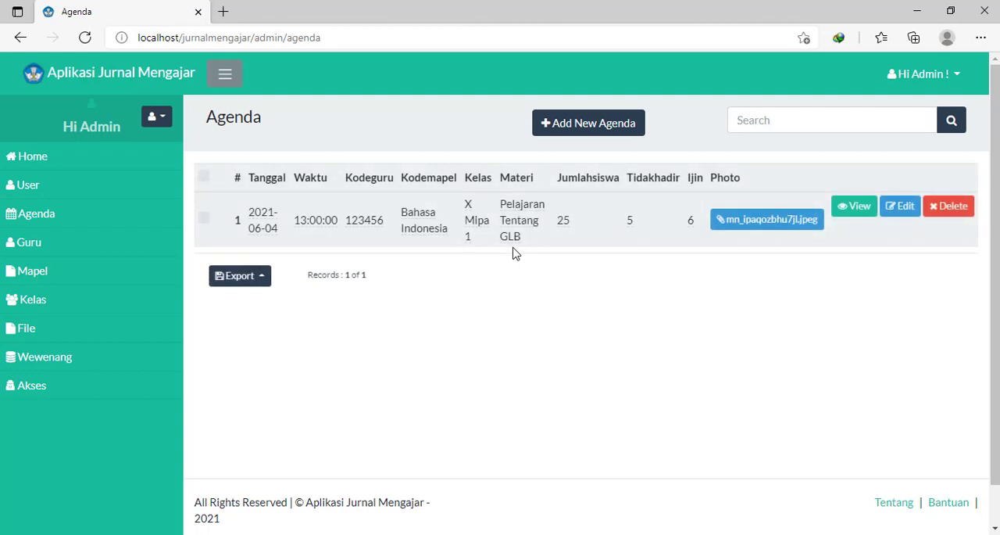
click(551, 137)
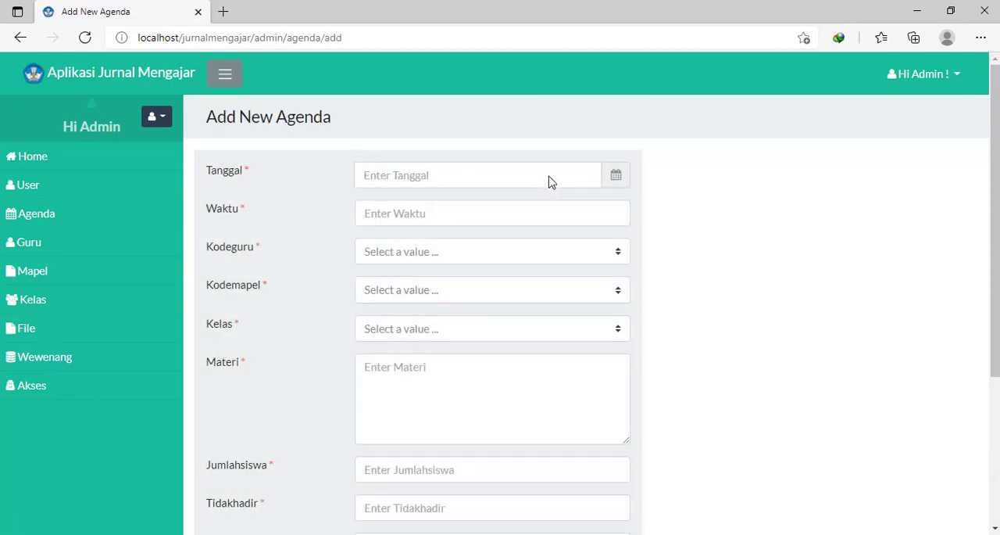
click(506, 252)
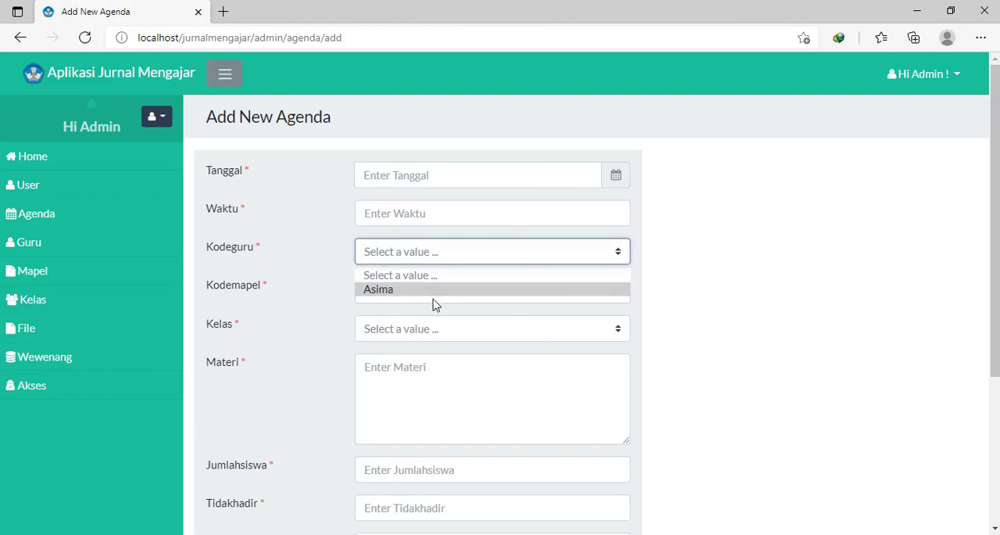
click(711, 252)
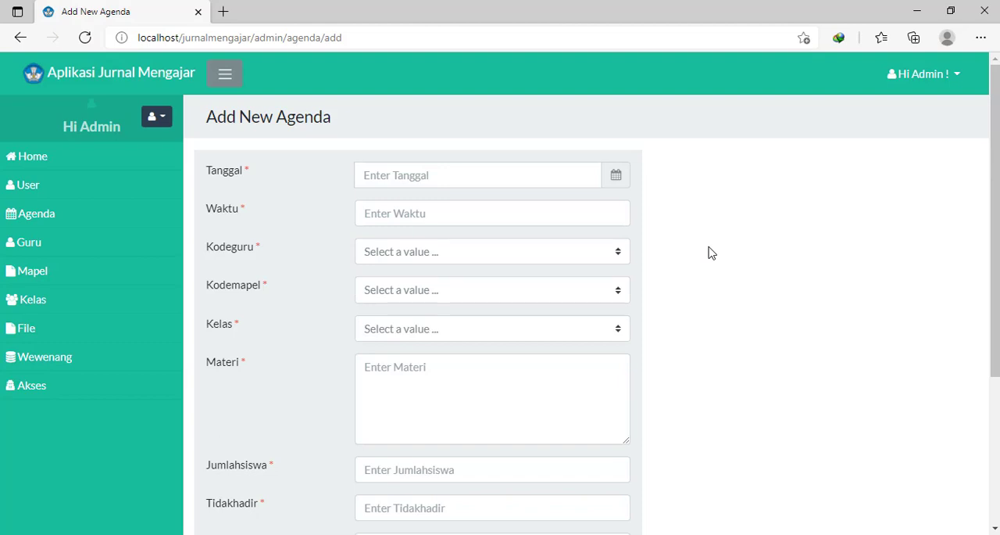
- Look through the Guru, Mapel, Kelas, File, Wewenang and Akses lists and return to the admin dashboard
click(95, 244)
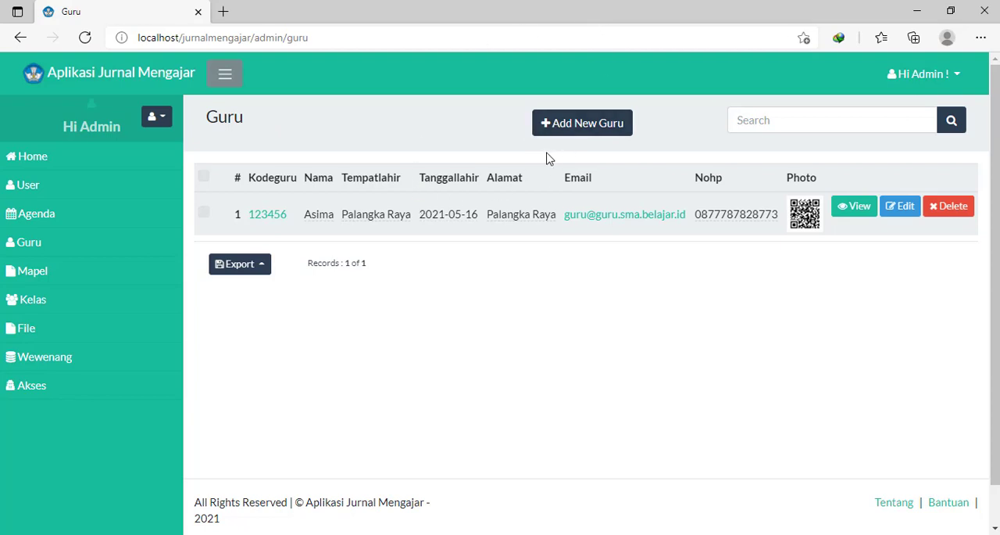
click(35, 283)
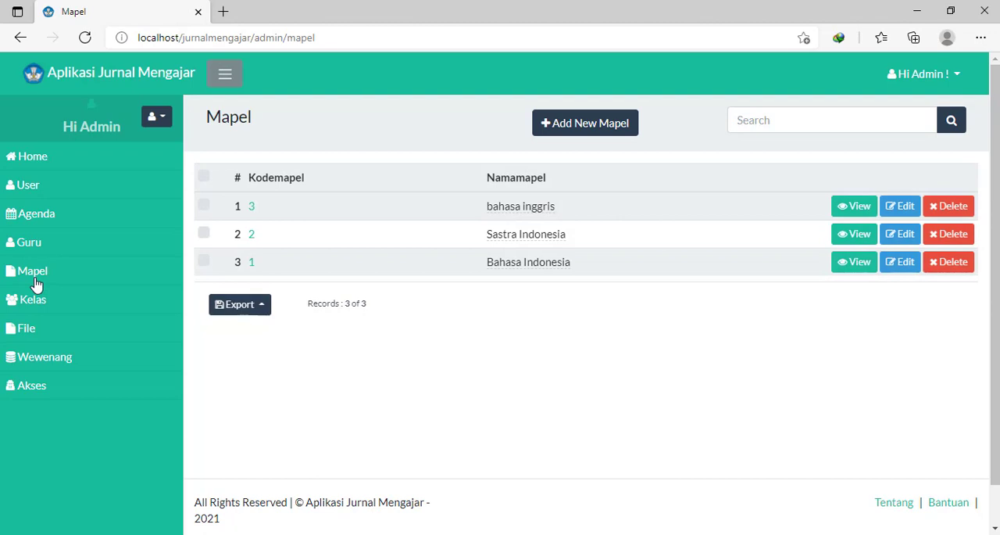
click(49, 311)
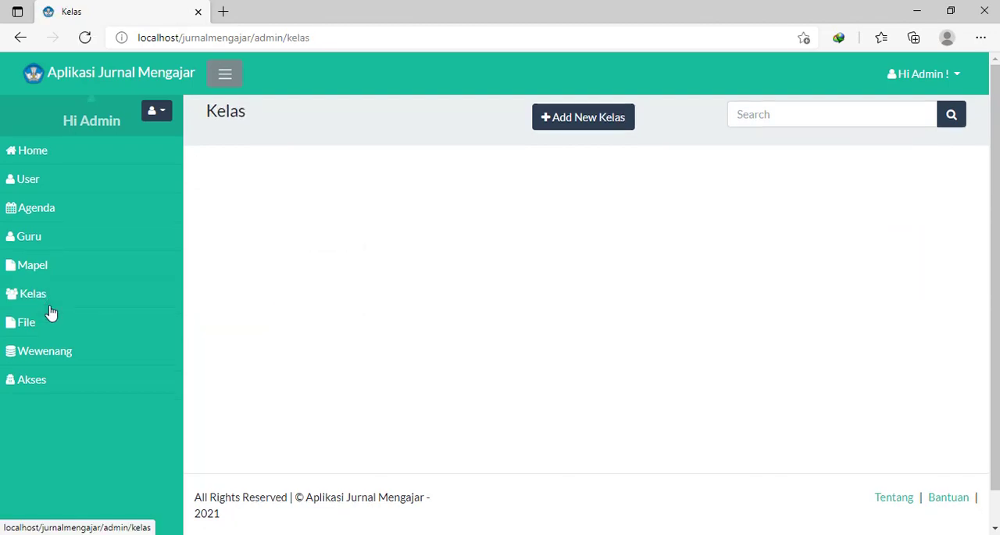
click(56, 335)
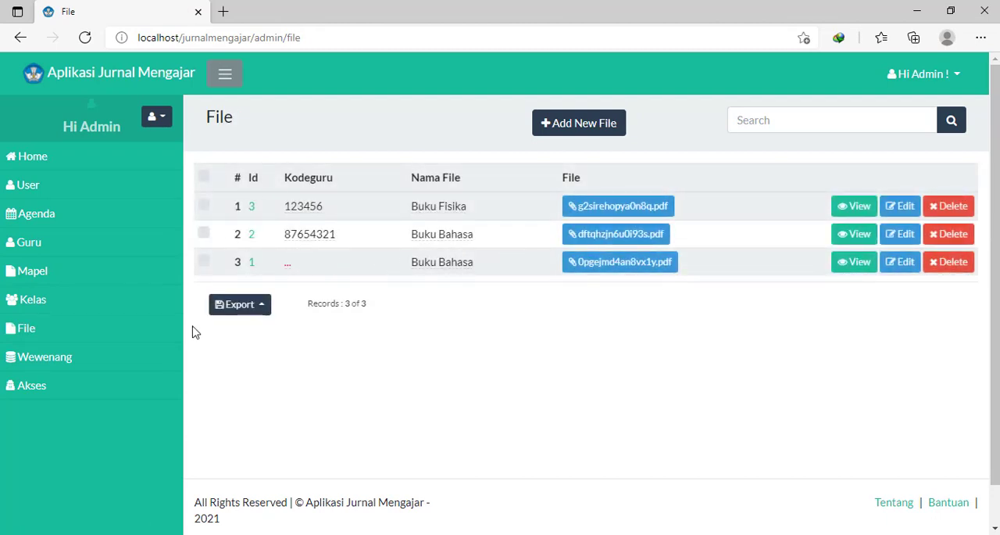
click(77, 360)
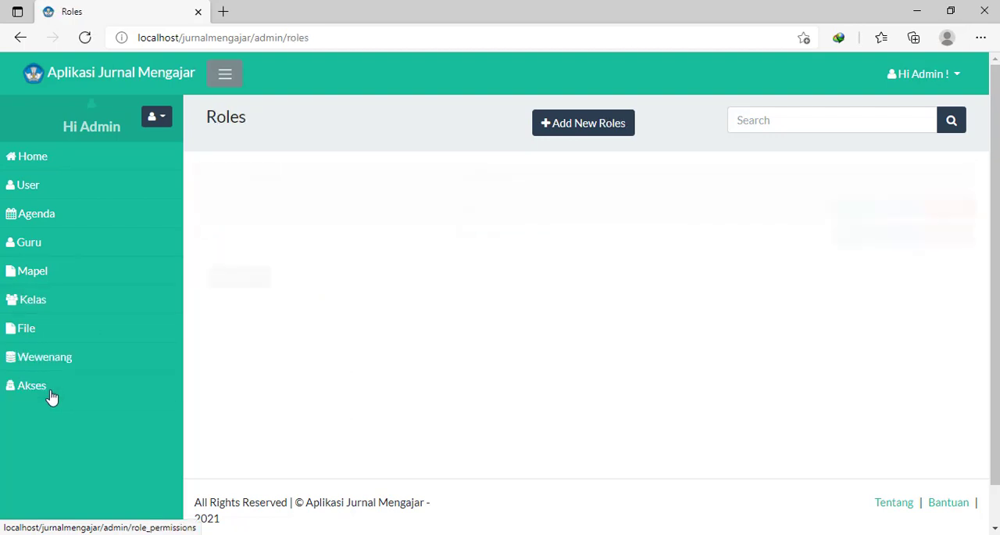
click(55, 394)
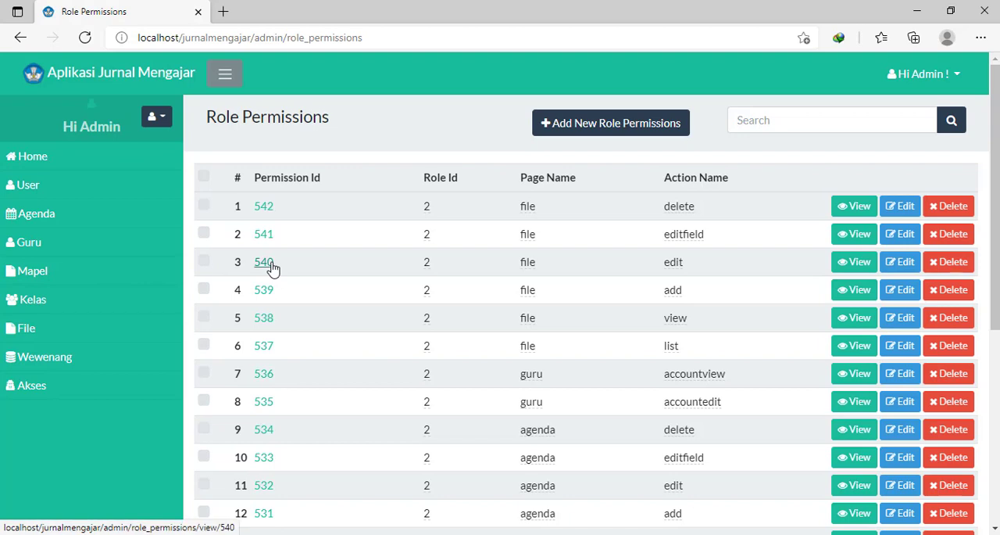
click(109, 168)
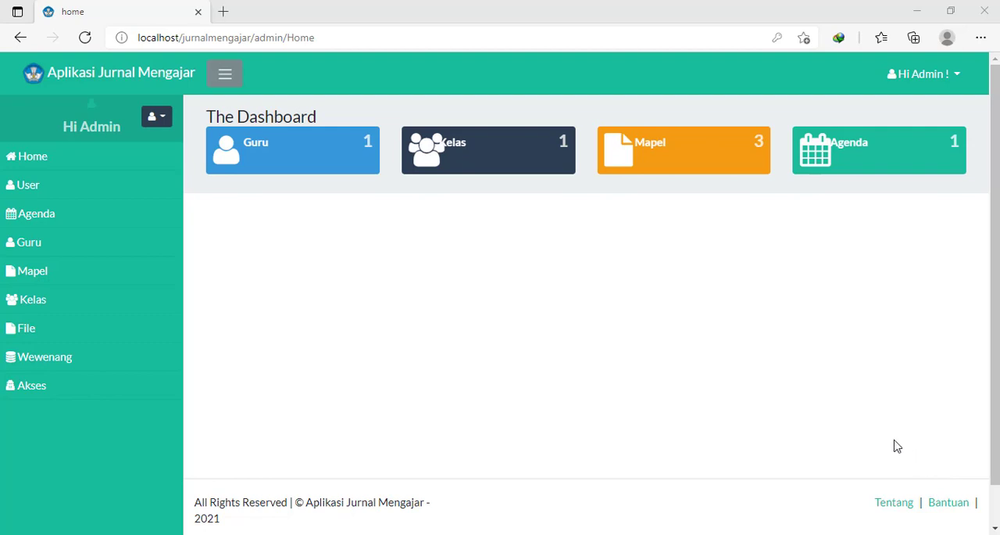
- Switch to Chrome and download XAMPP for Windows 8.0.6 from the apachefriends.org site
click(166, 533)
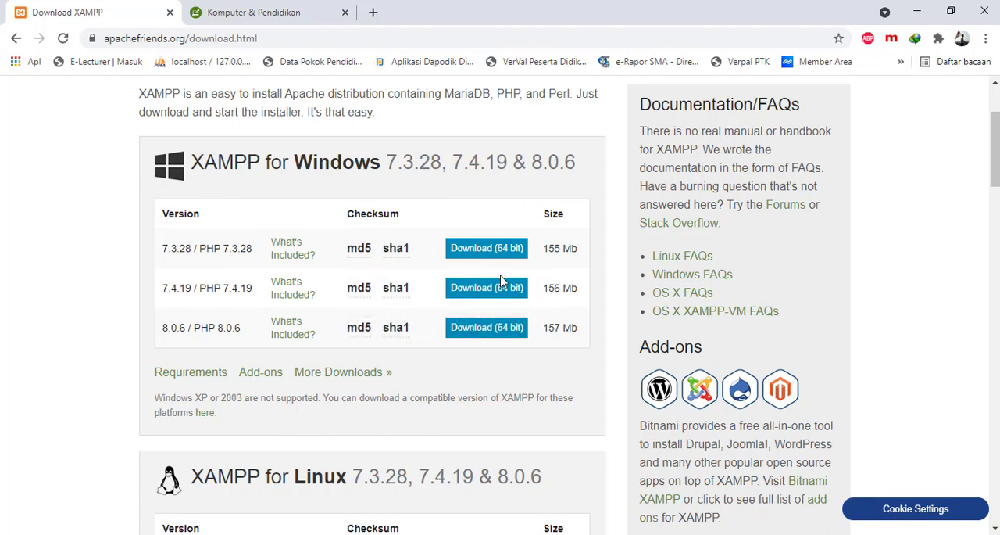
mouse_move(362, 295)
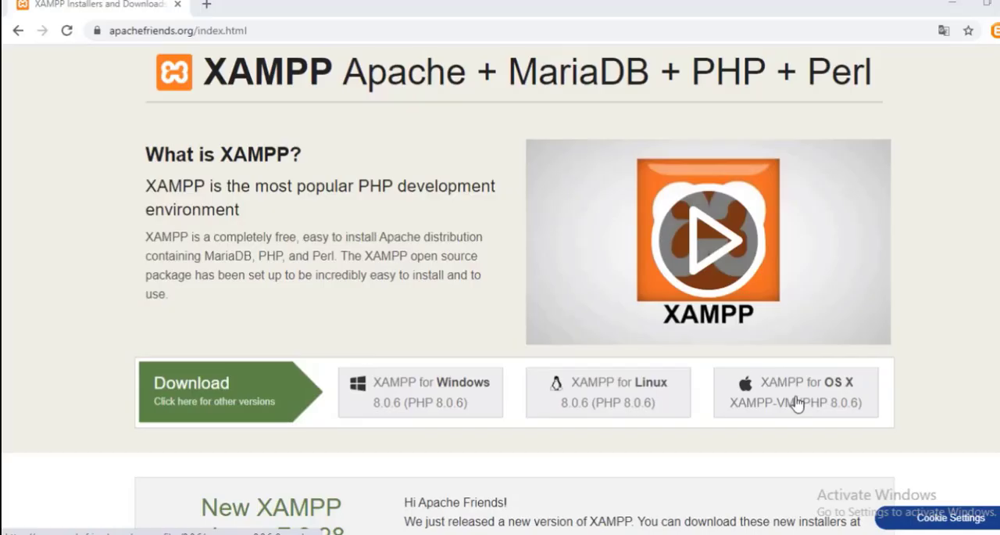
click(421, 401)
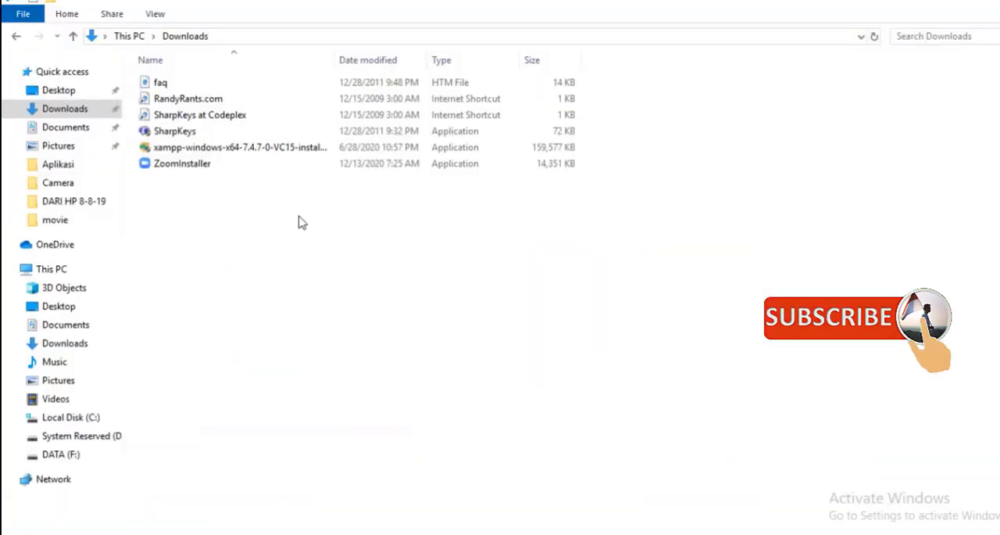
- Run the XAMPP 7.4.7 installer from Downloads as administrator and proceed with all components selected to the installation folder choice
right_click(285, 148)
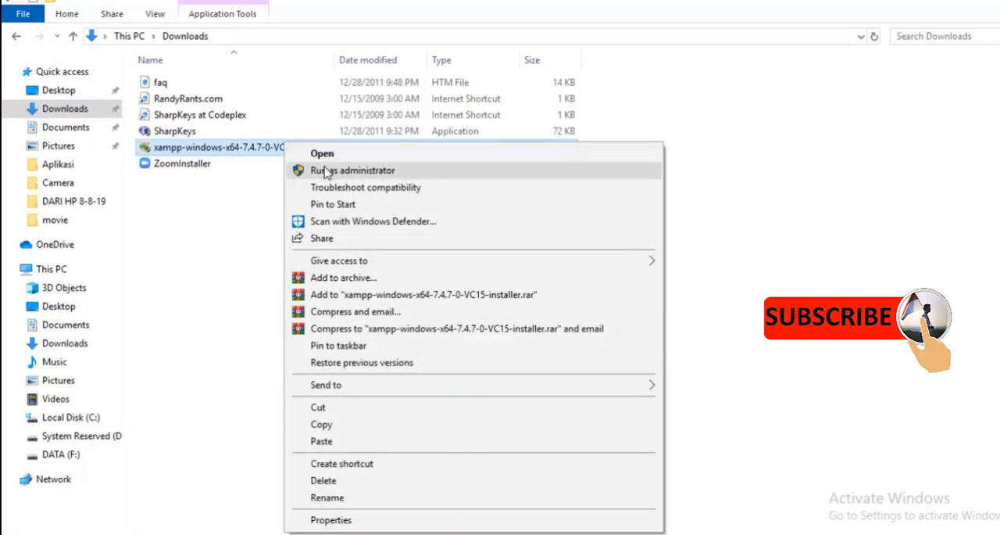
click(326, 172)
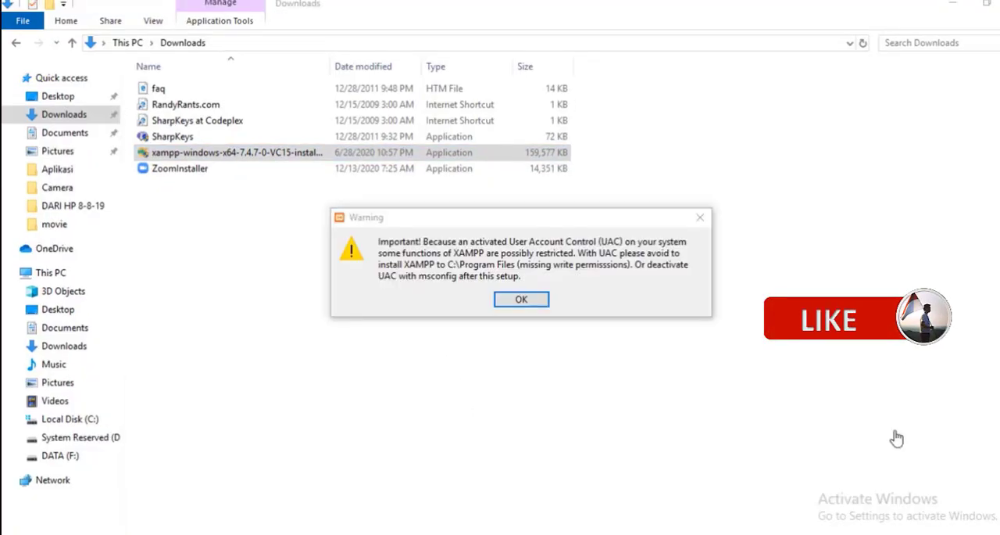
click(536, 224)
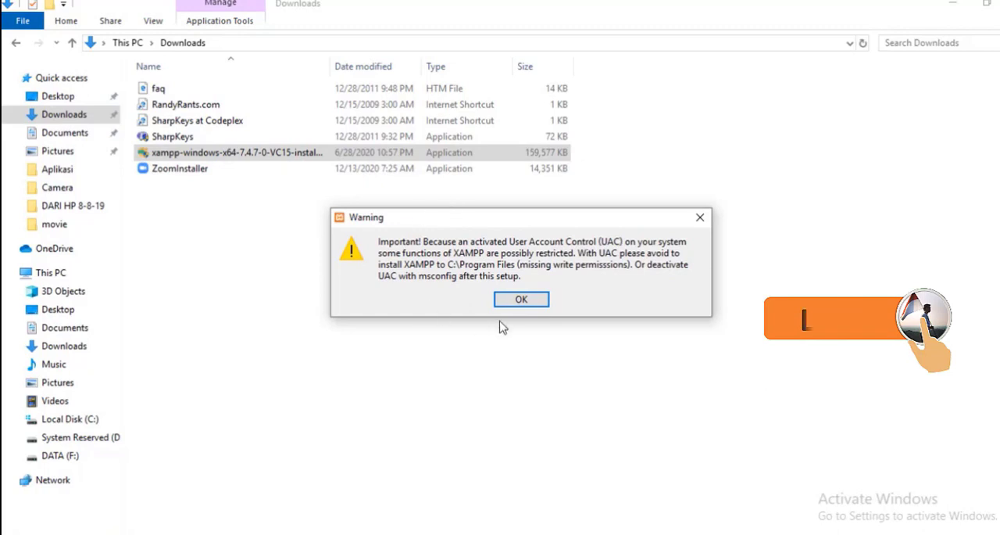
click(519, 301)
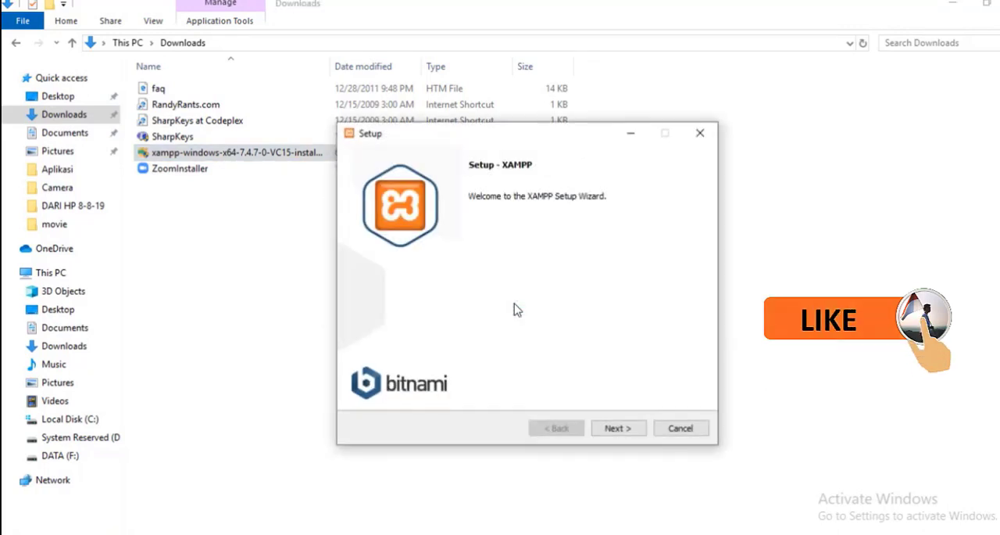
click(619, 431)
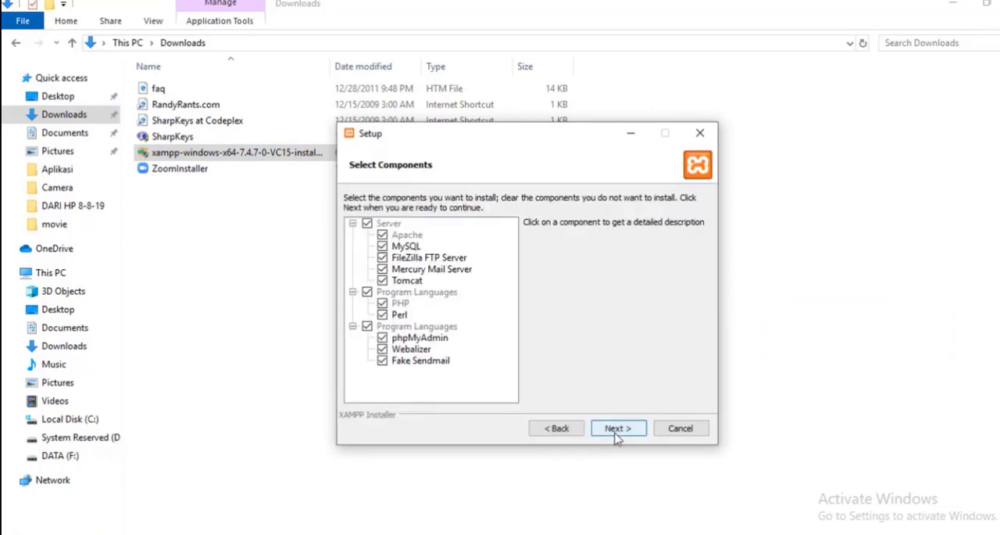
click(618, 430)
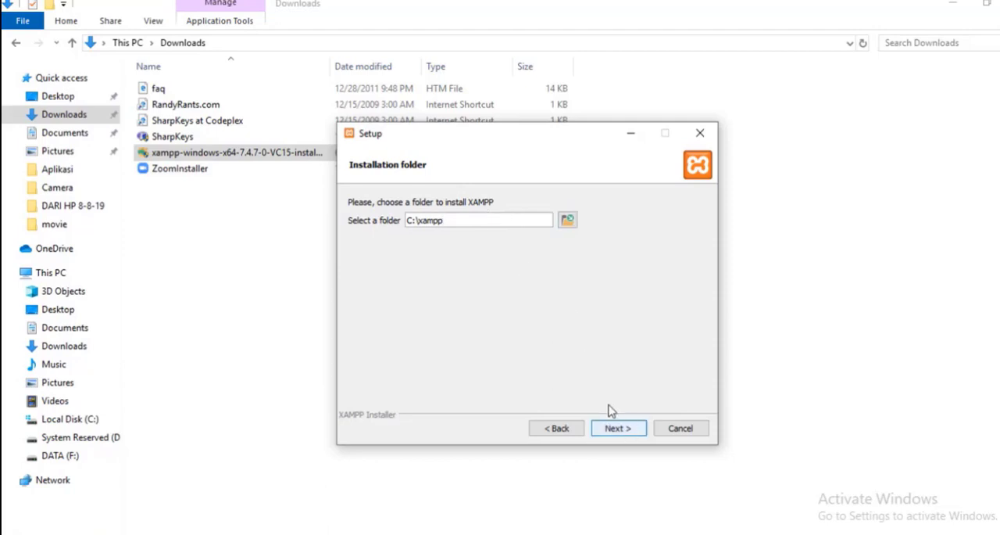
- Install XAMPP into C:\xampp, finish setup with the Control Panel launching, and start the Apache module
click(618, 428)
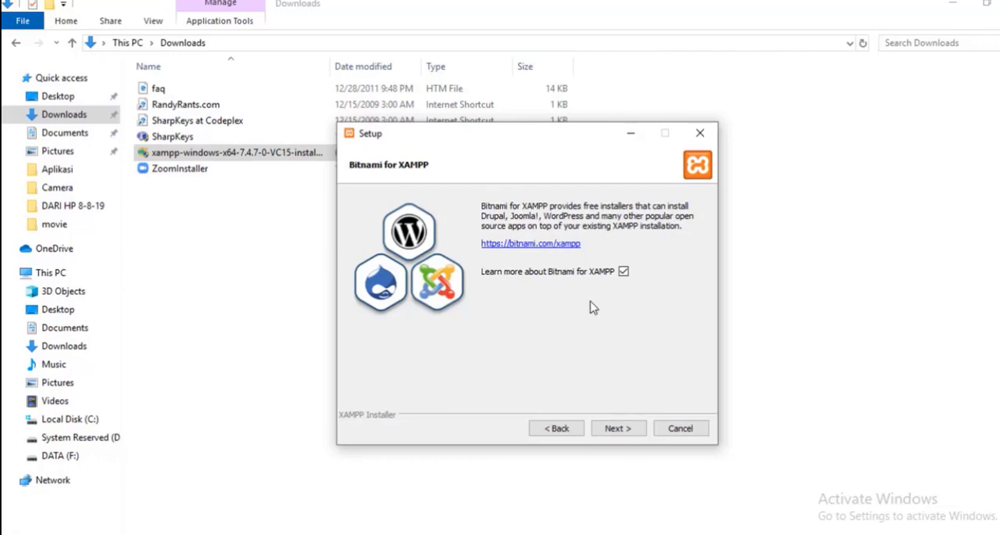
click(617, 430)
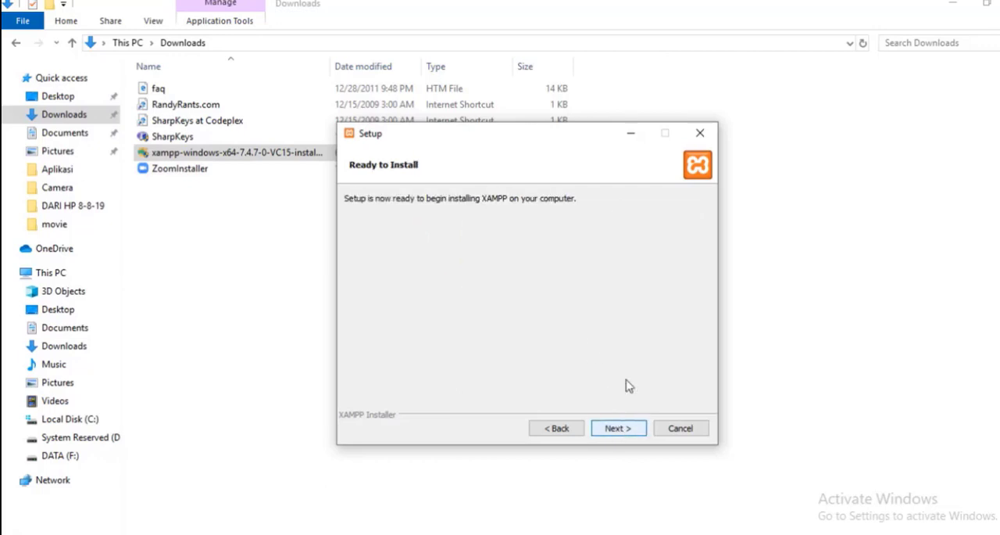
click(619, 431)
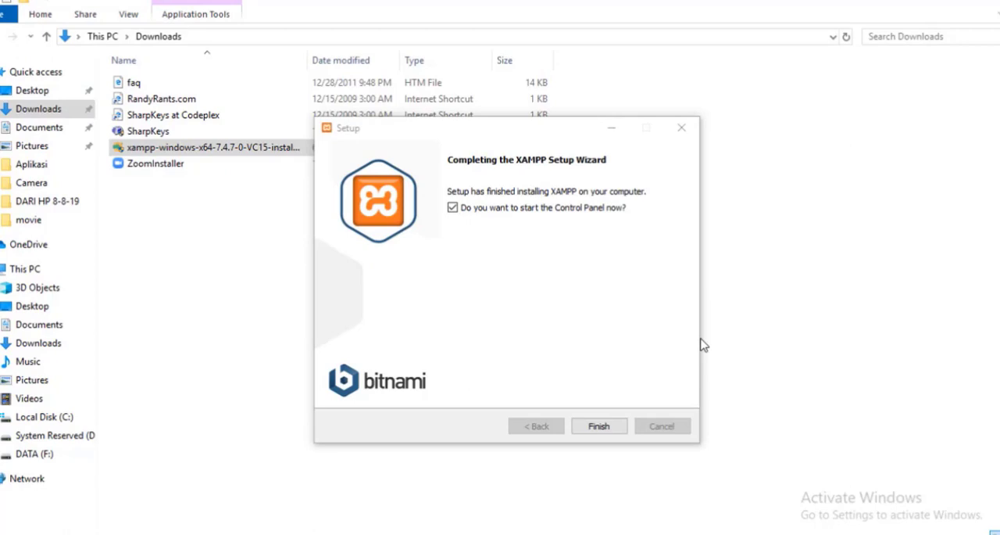
click(486, 139)
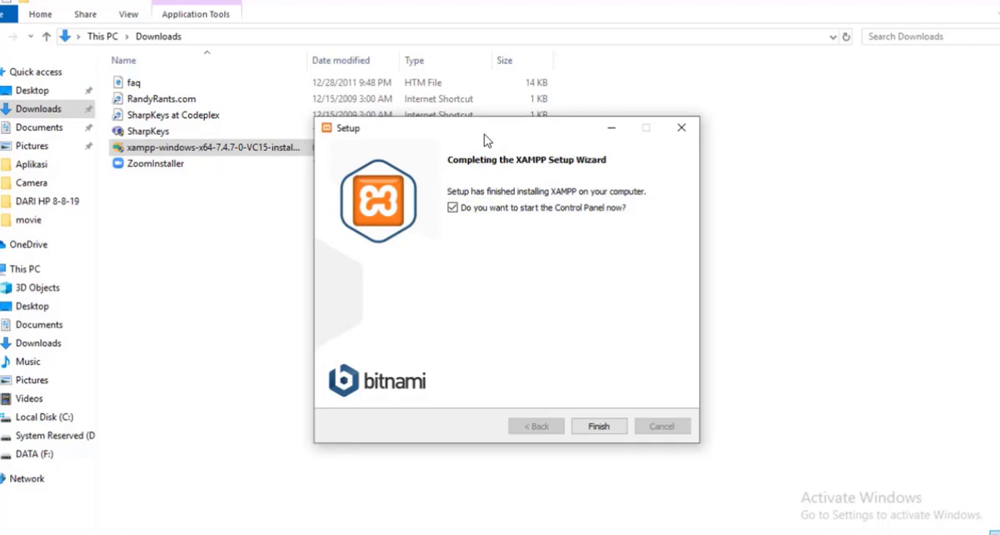
click(598, 427)
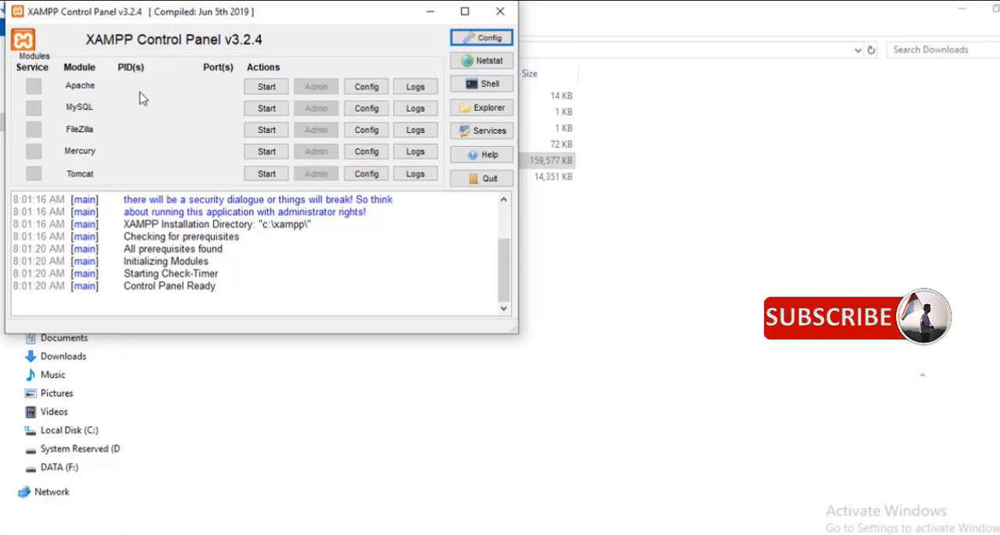
click(265, 91)
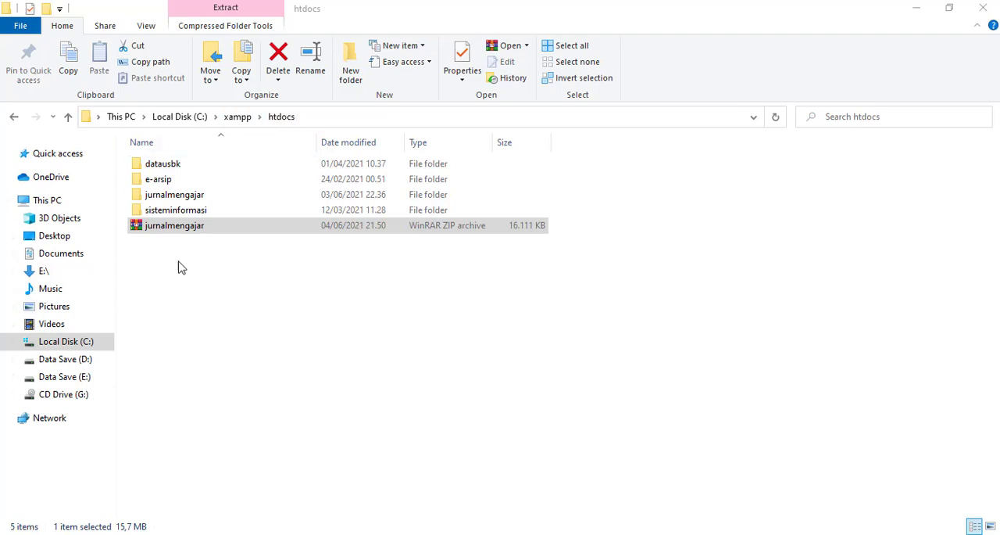
- Extract the jurnalmengajar ZIP archive in place inside htdocs, and copy the archive password from the blog's web address in Chrome
right_click(159, 228)
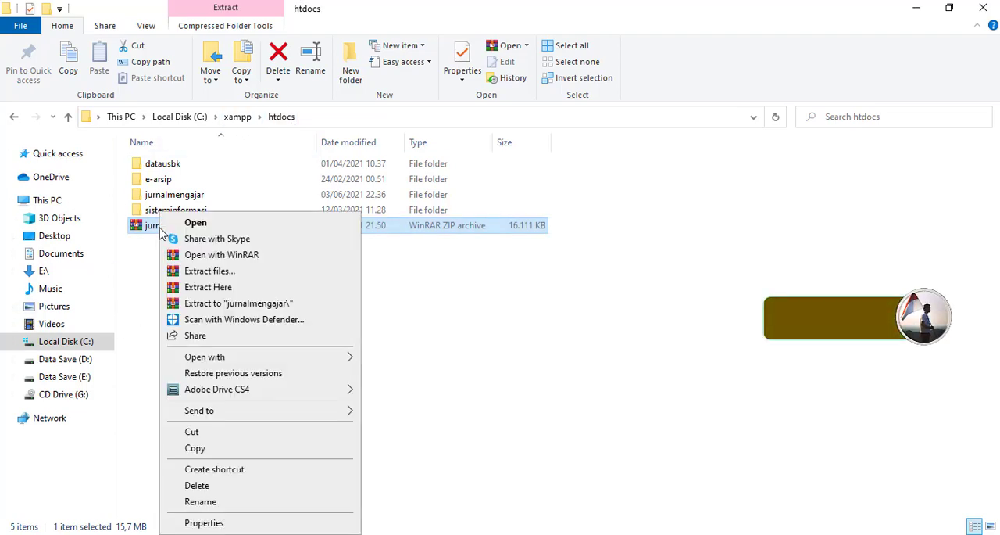
click(208, 287)
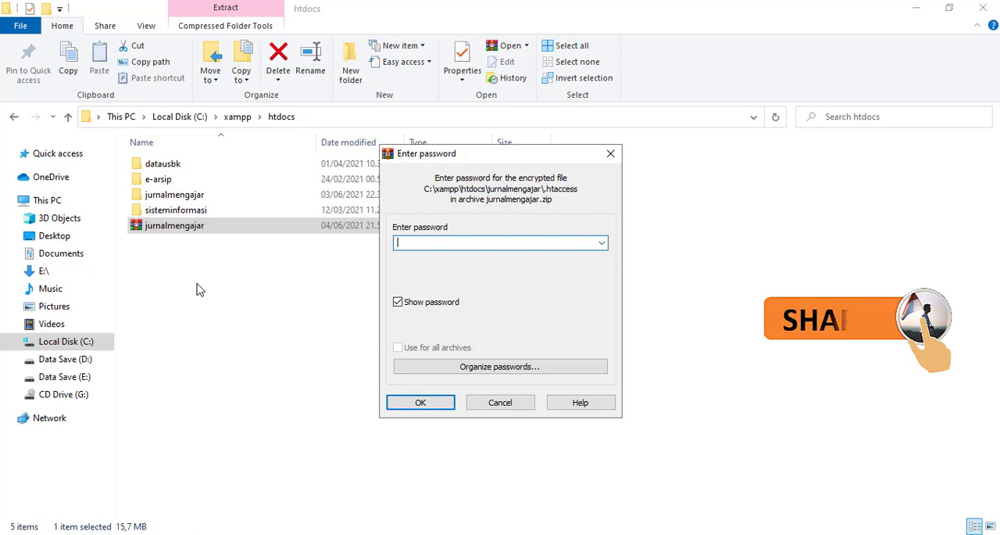
click(190, 506)
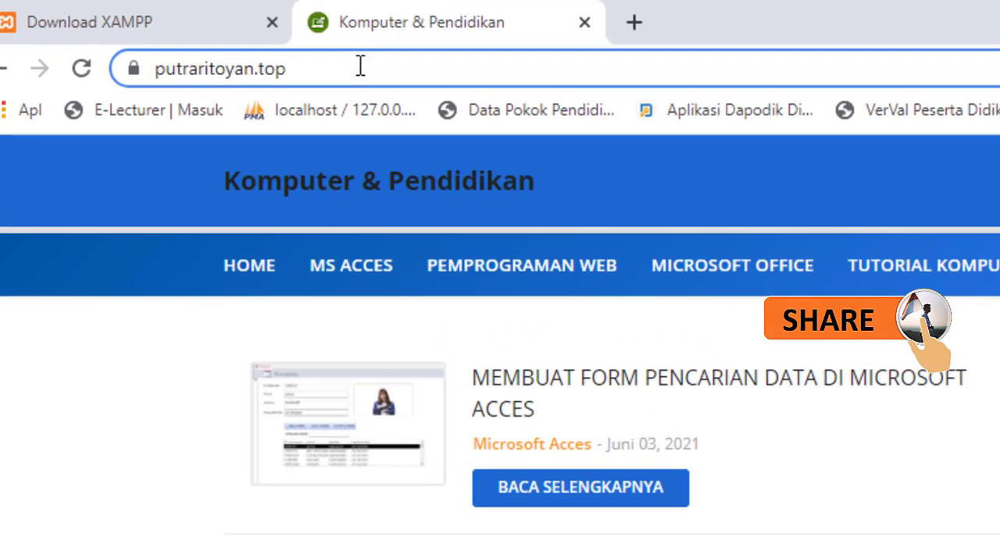
click(219, 36)
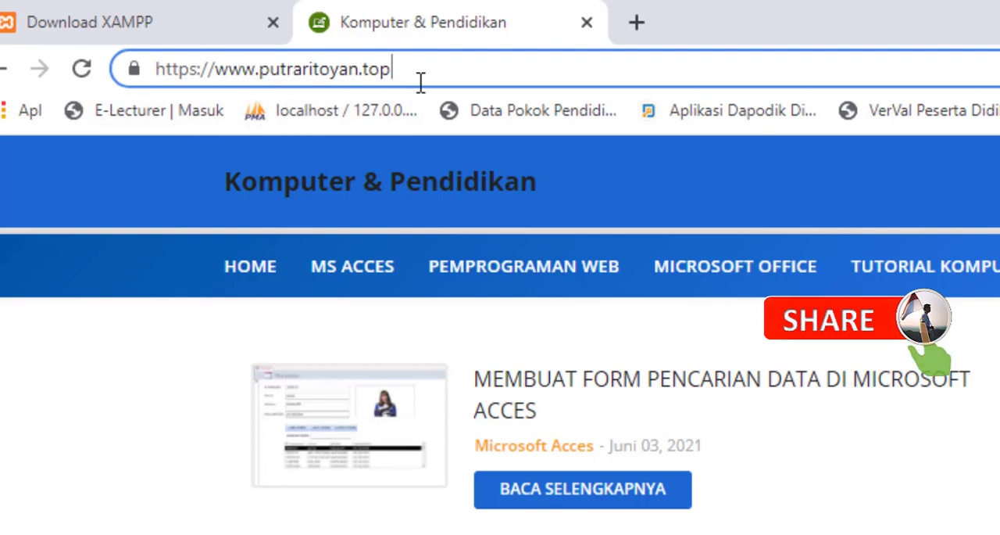
drag(393, 69, 221, 79)
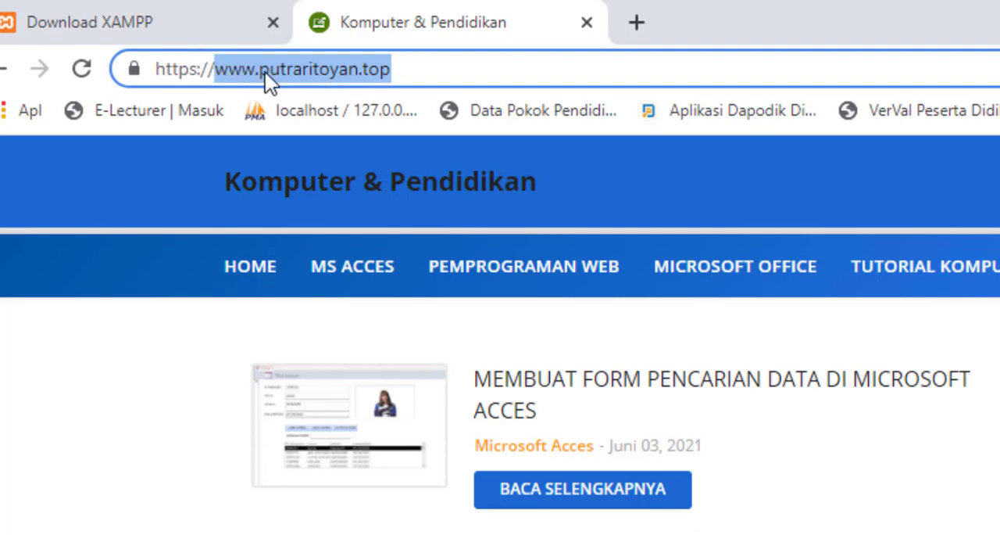
right_click(330, 68)
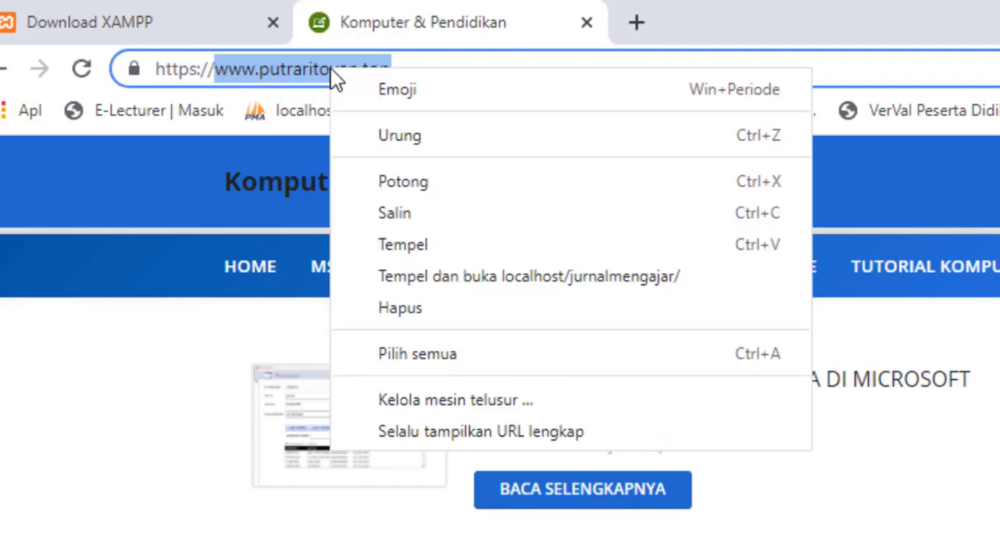
click(396, 212)
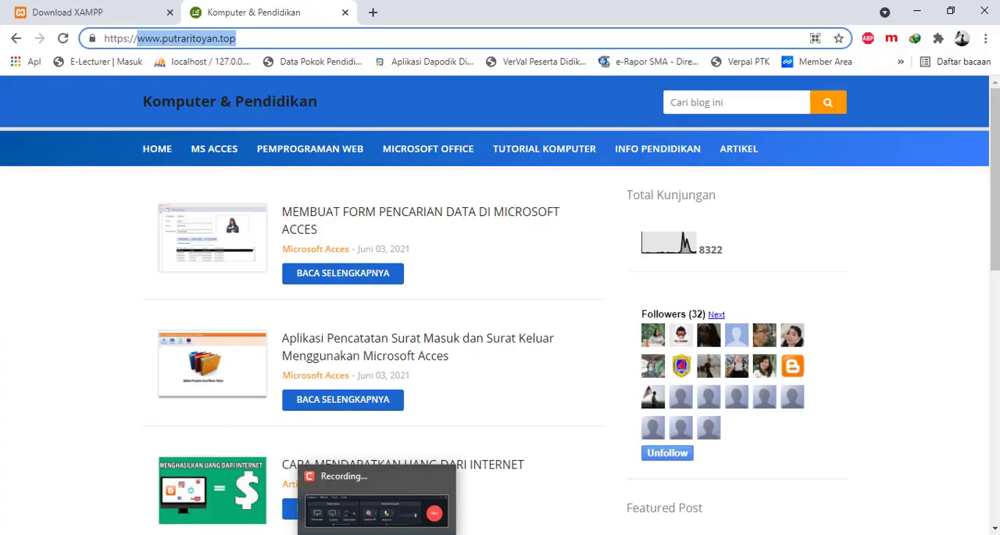
- Paste the archive password into WinRAR's password prompt and complete the extraction, replacing all existing files
mouse_move(424, 523)
click(459, 478)
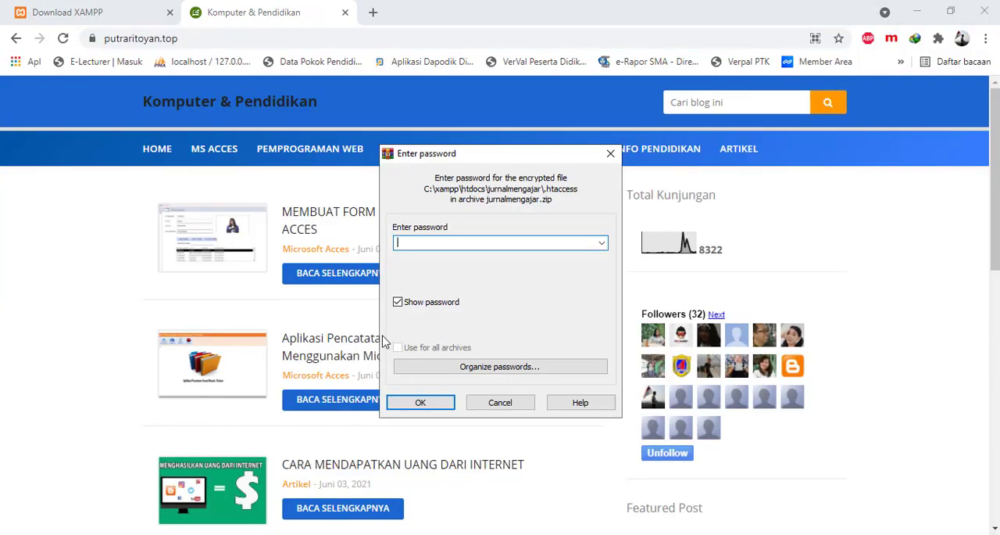
right_click(401, 240)
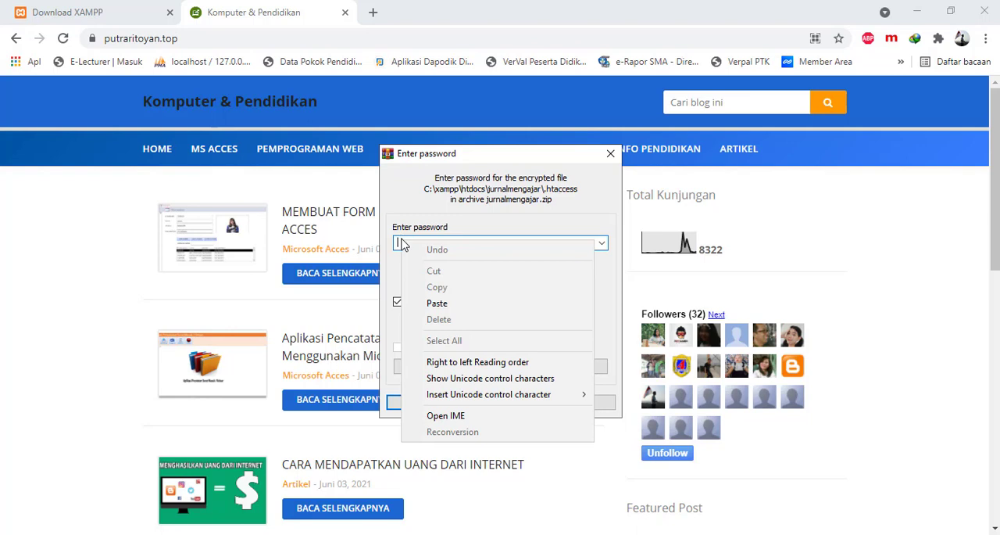
click(436, 303)
mouse_move(415, 531)
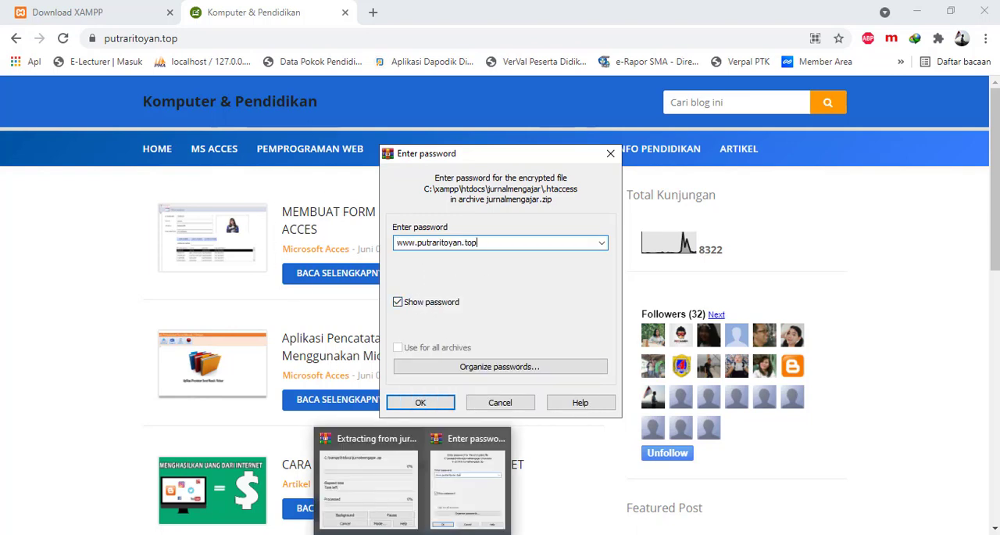
click(383, 488)
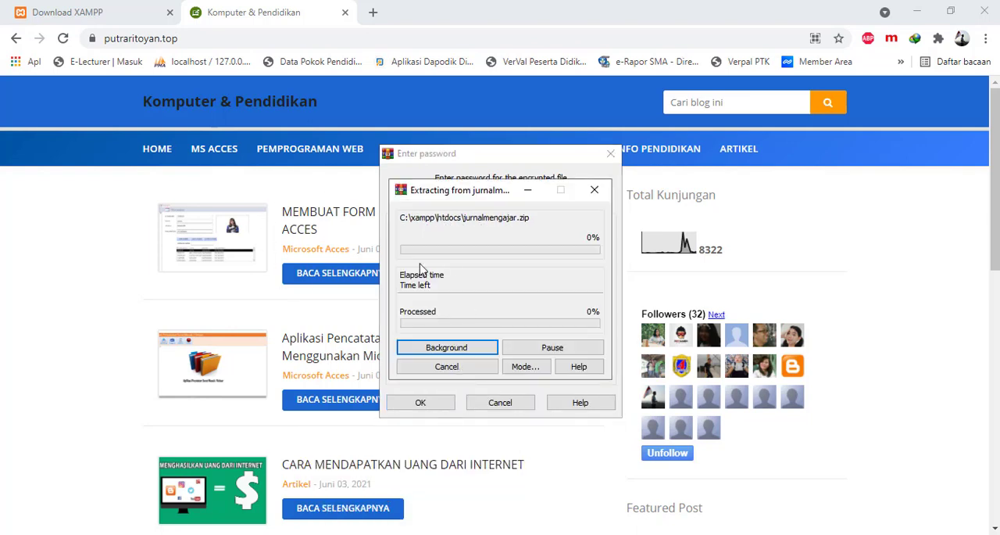
click(423, 403)
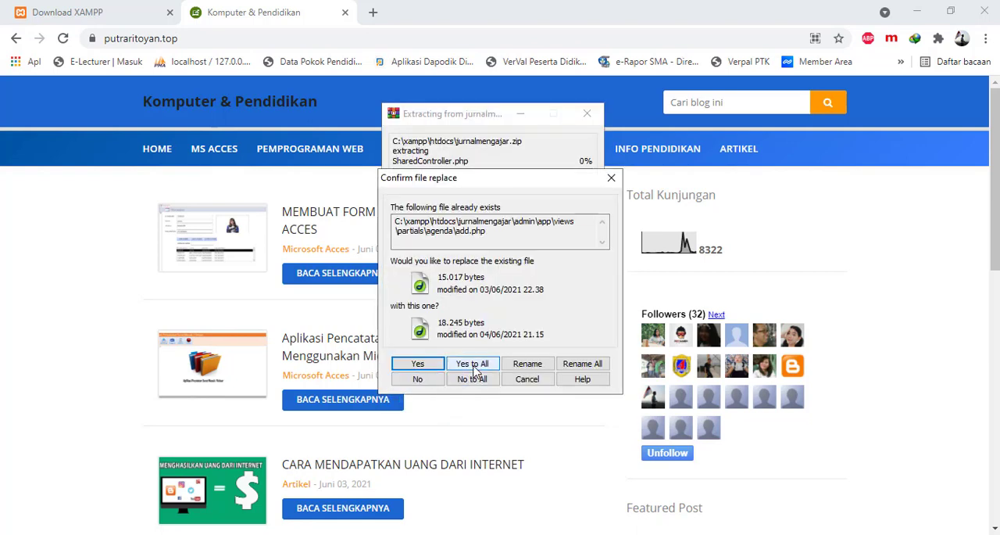
click(473, 369)
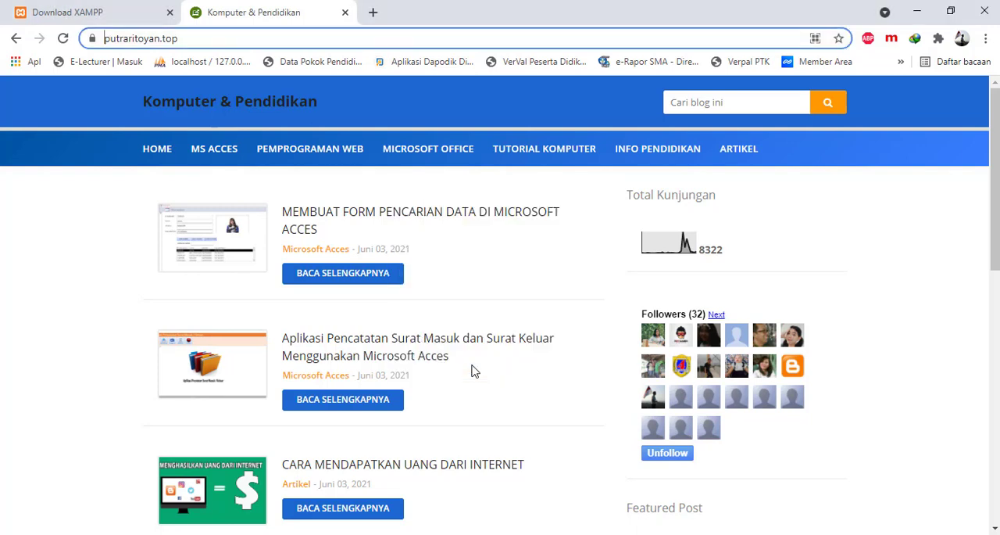
- Open the extracted jurnalmengajar folder in File Explorer and read through the _cara penggunaan text document, then close it
click(380, 521)
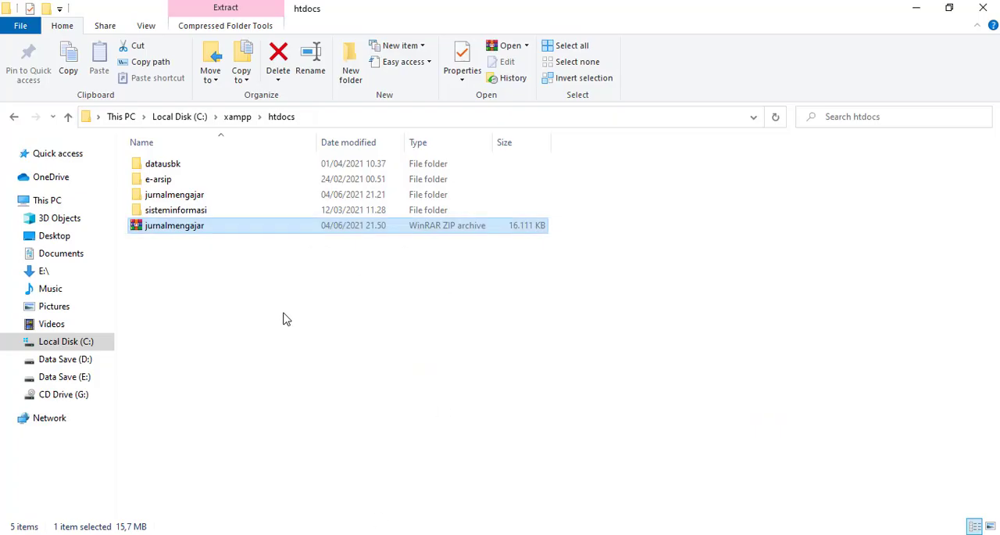
double_click(173, 195)
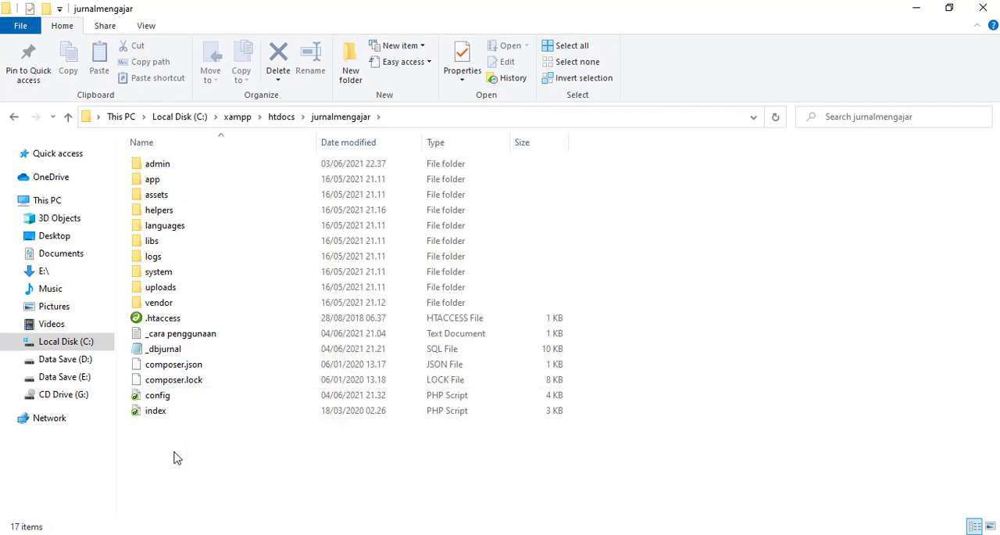
double_click(187, 335)
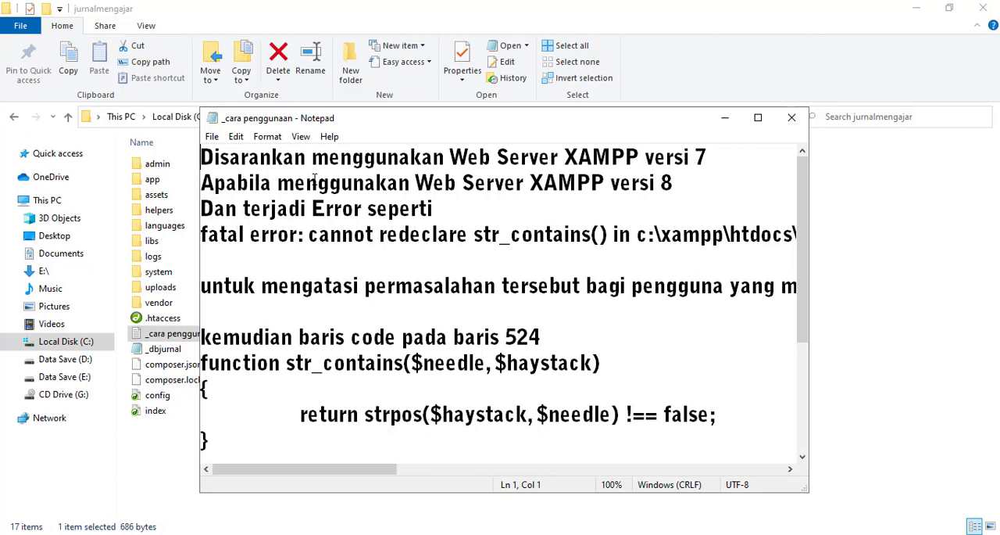
scroll(326, 315, down, 2)
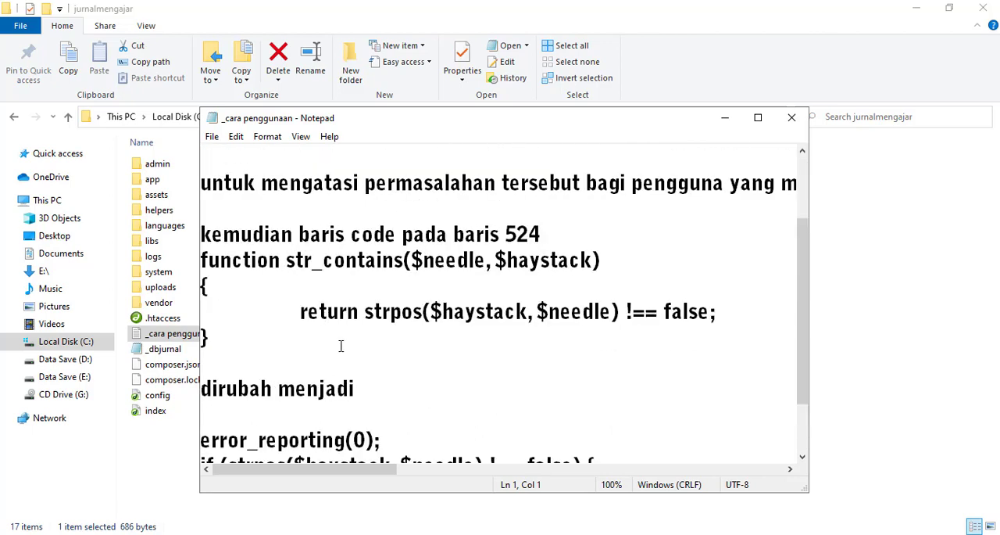
scroll(344, 328, up, 2)
scroll(228, 293, down, 3)
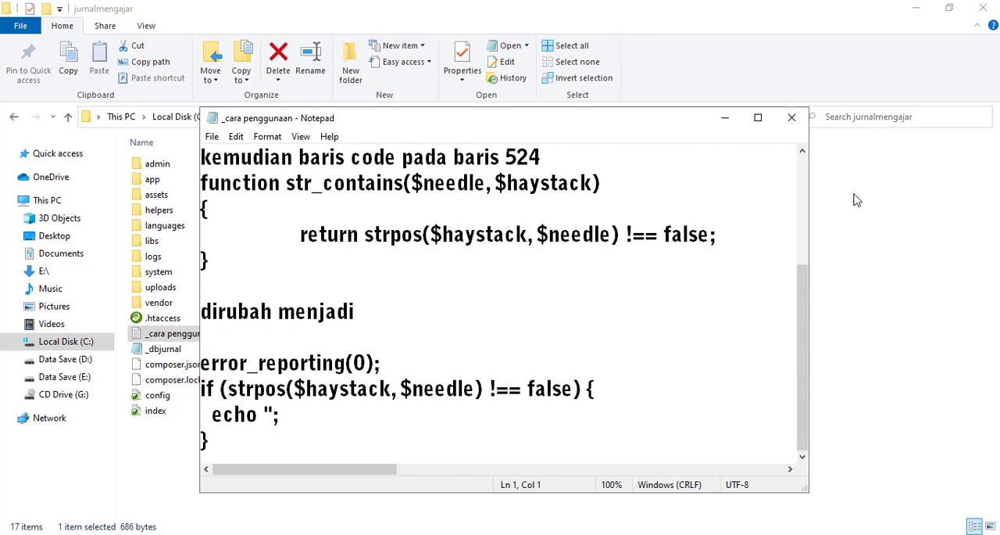
click(792, 117)
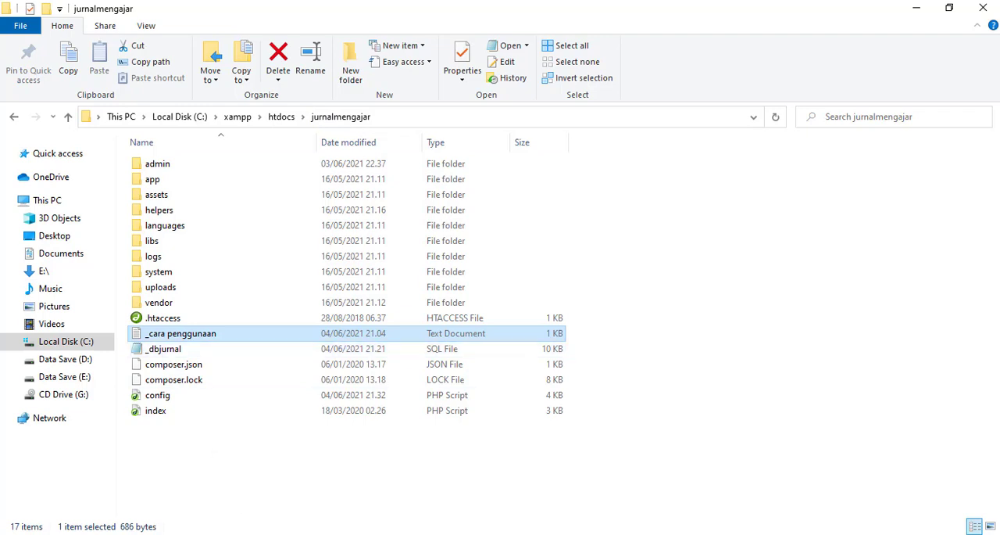
- Check the module status in the XAMPP Control Panel, then switch to Microsoft Edge and open phpMyAdmin's Databases page through localhost
click(270, 484)
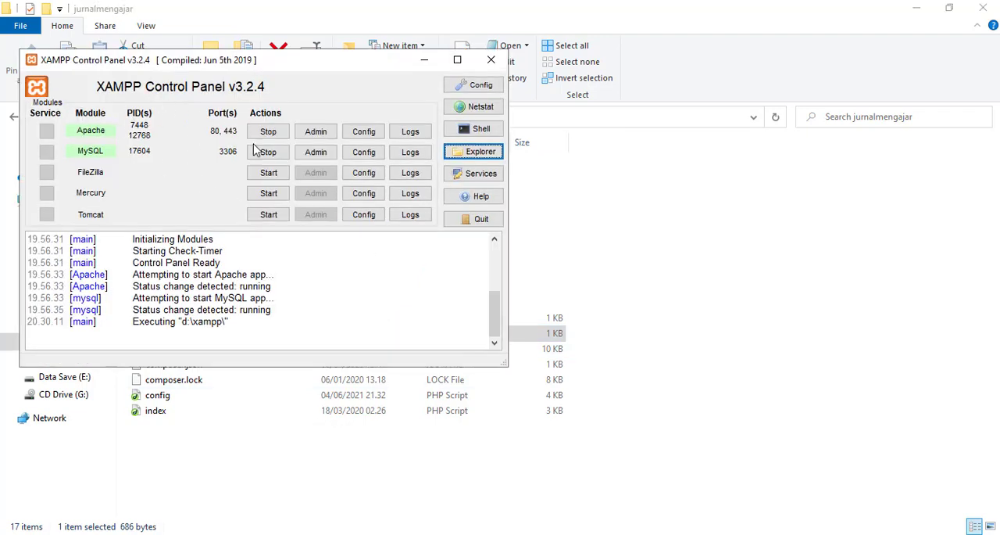
click(252, 471)
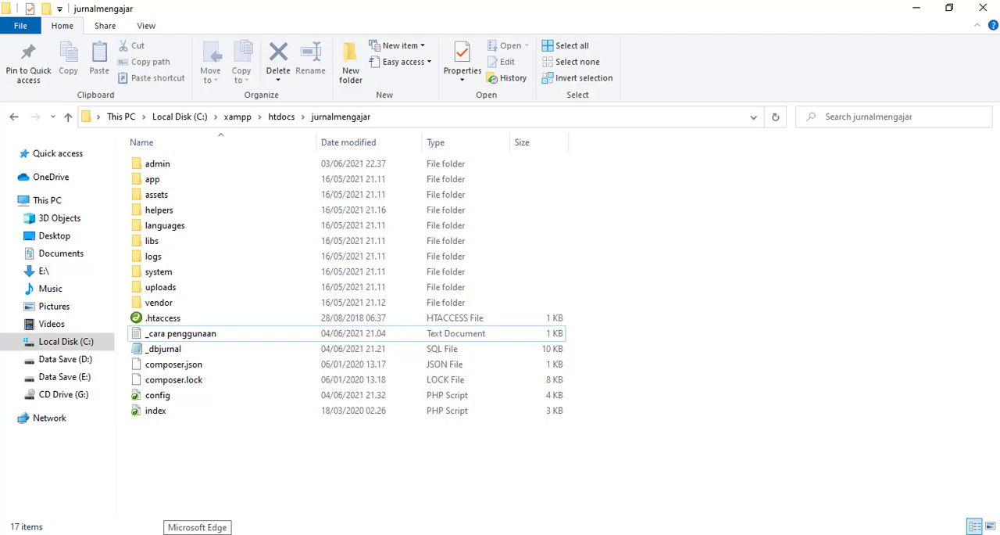
click(197, 534)
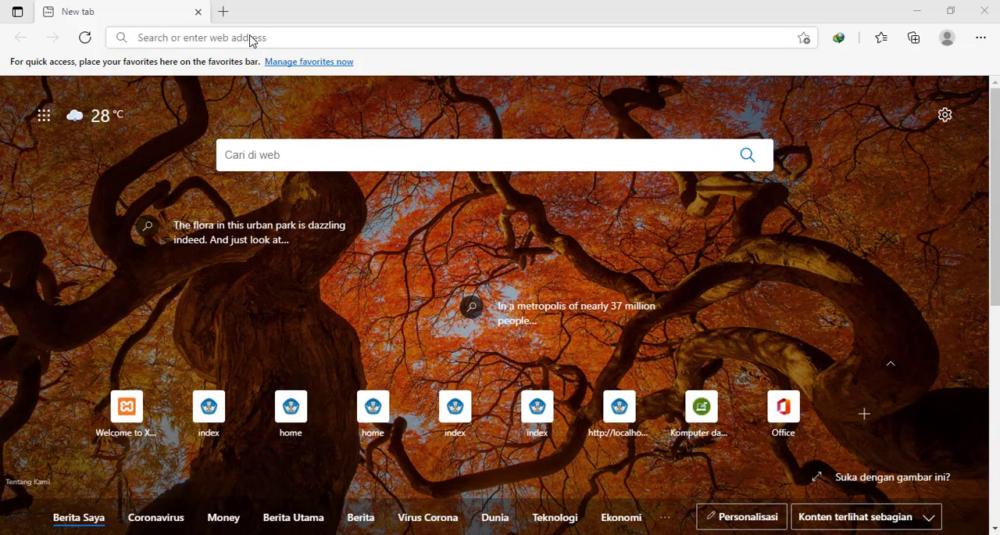
click(178, 39)
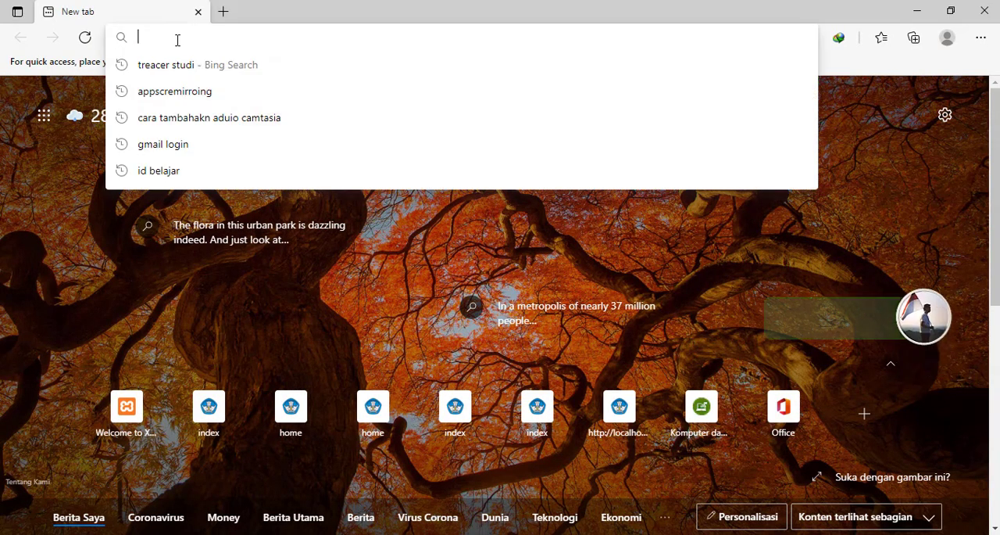
text(local)
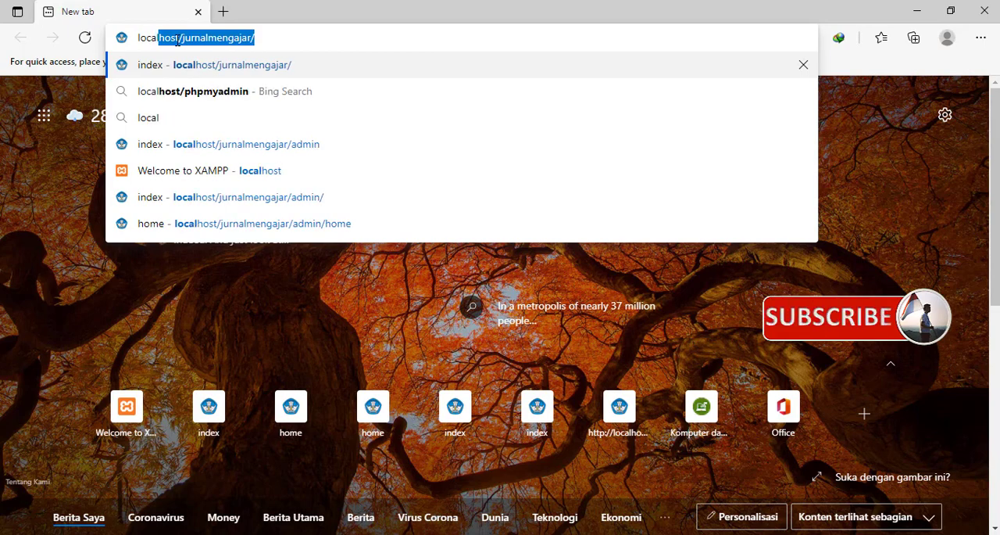
text(host/)
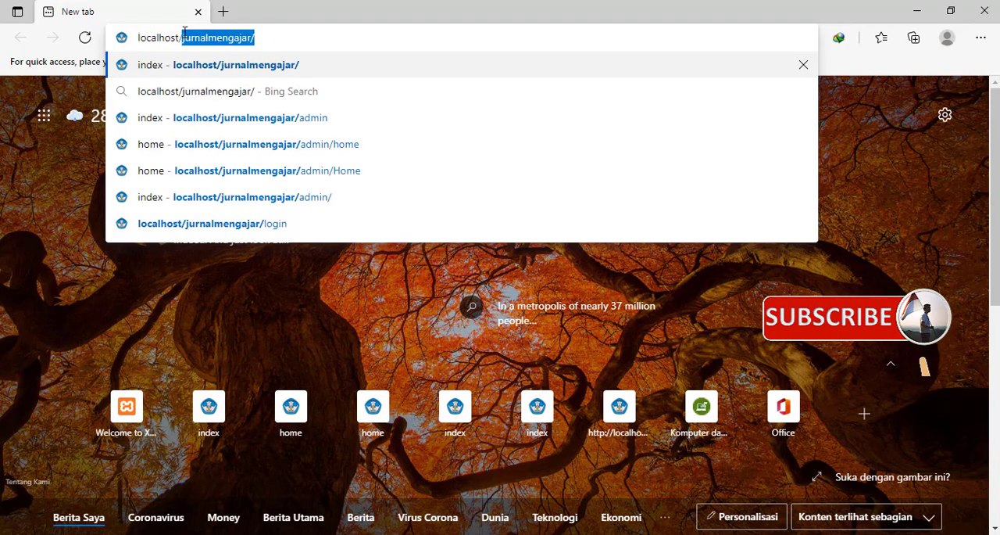
key(BackSpace)
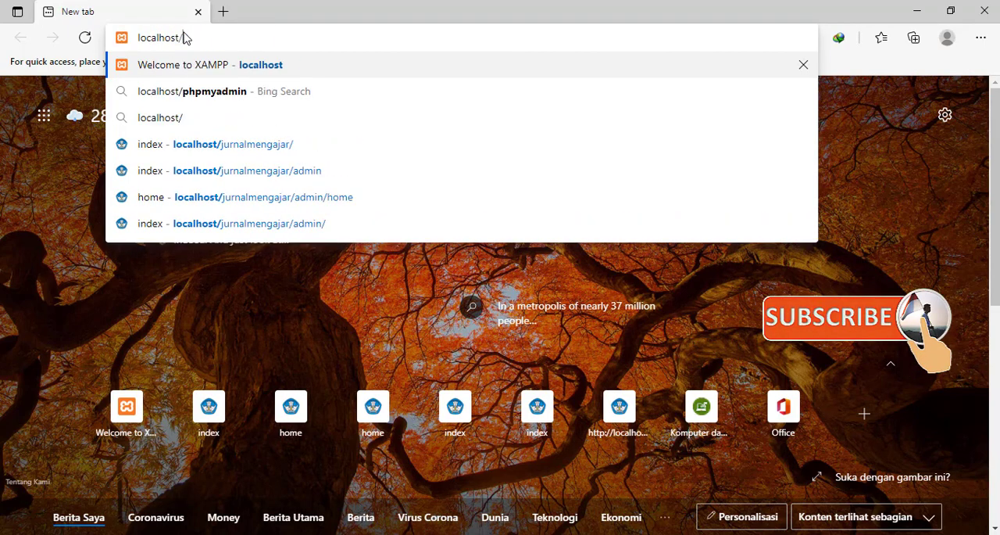
key(Return)
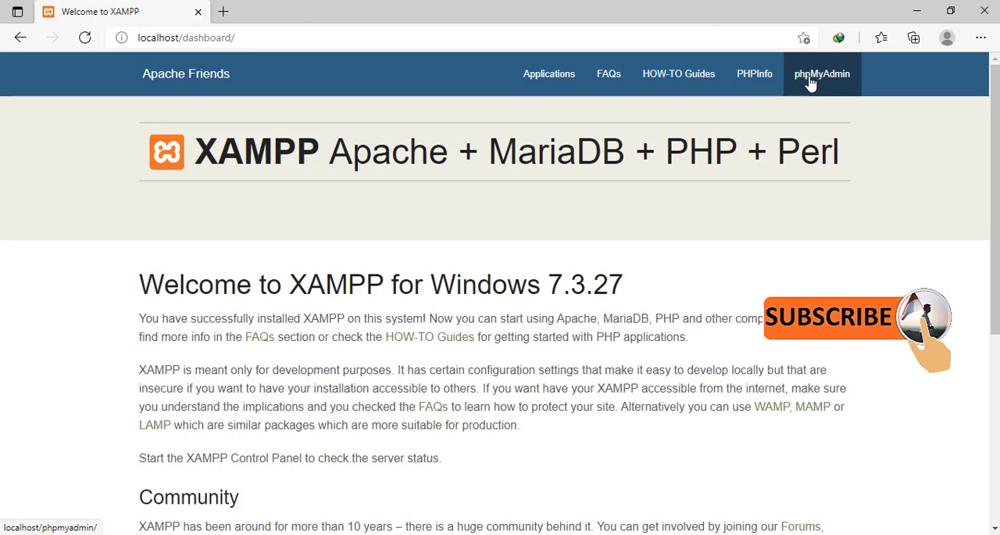
click(810, 84)
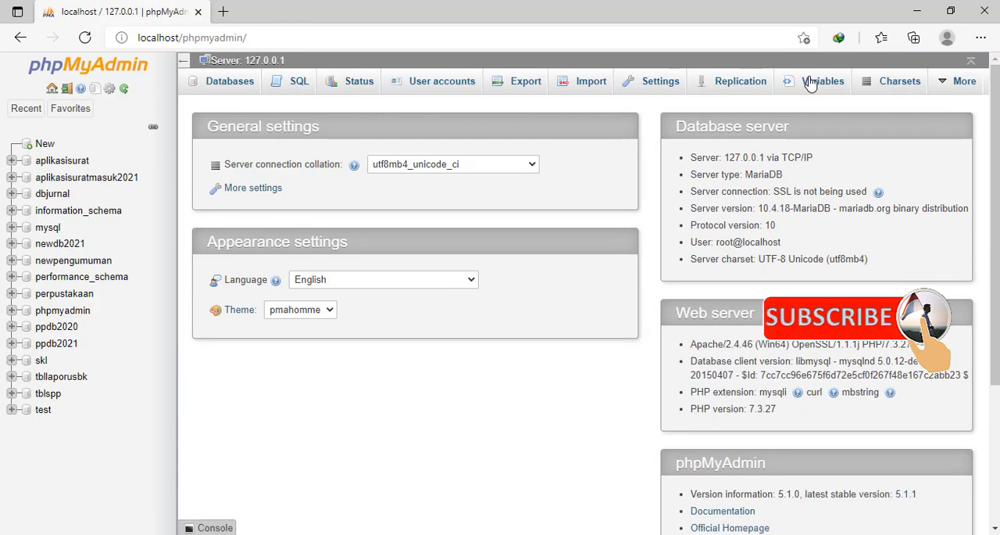
click(241, 88)
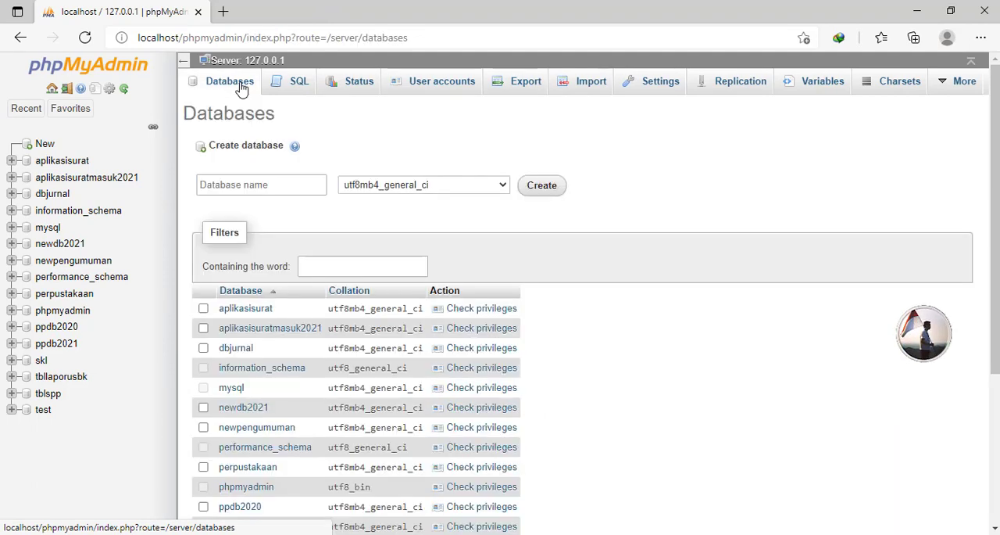
- Create a new database named database_jurnal with the utf8mb4_general_ci collation
click(261, 185)
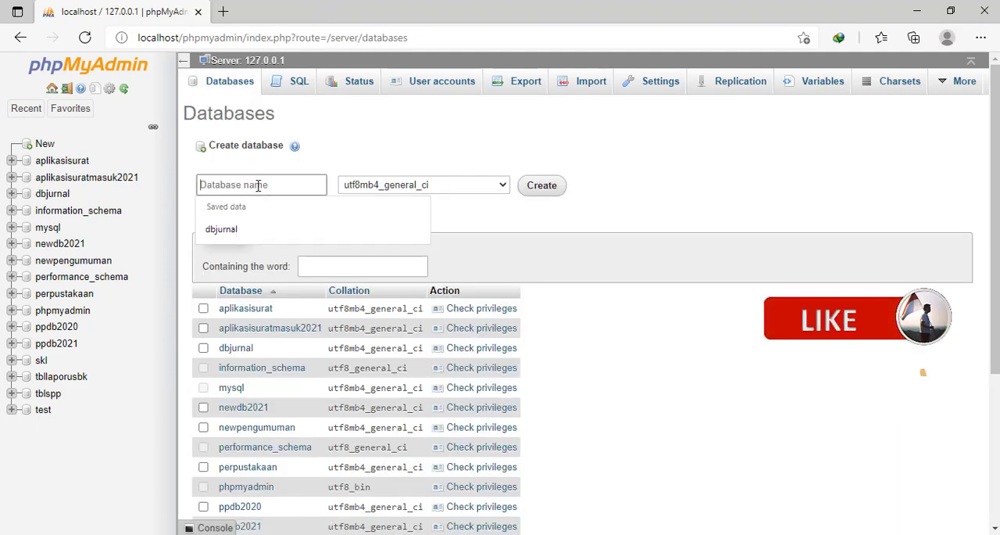
text(datab)
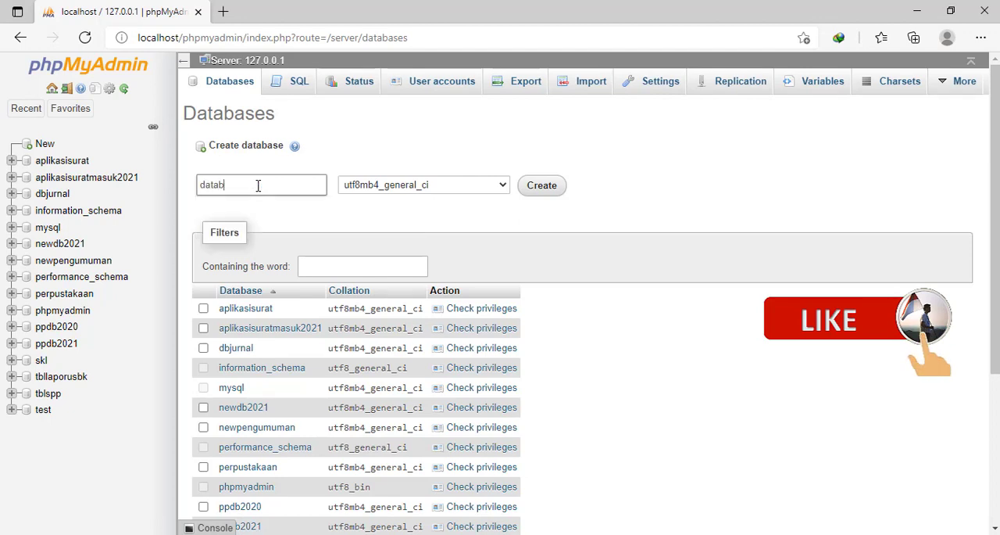
text(ase_ju)
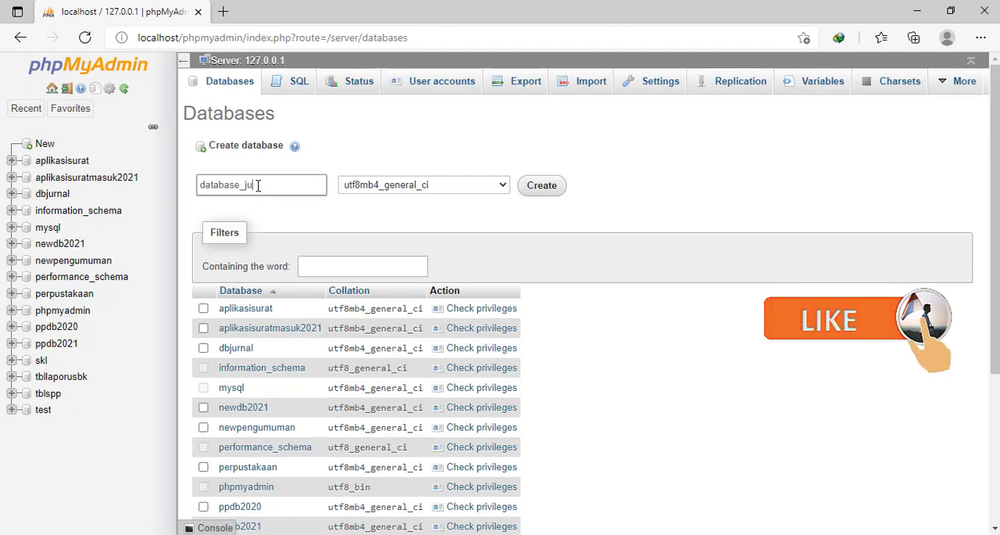
text(rnal)
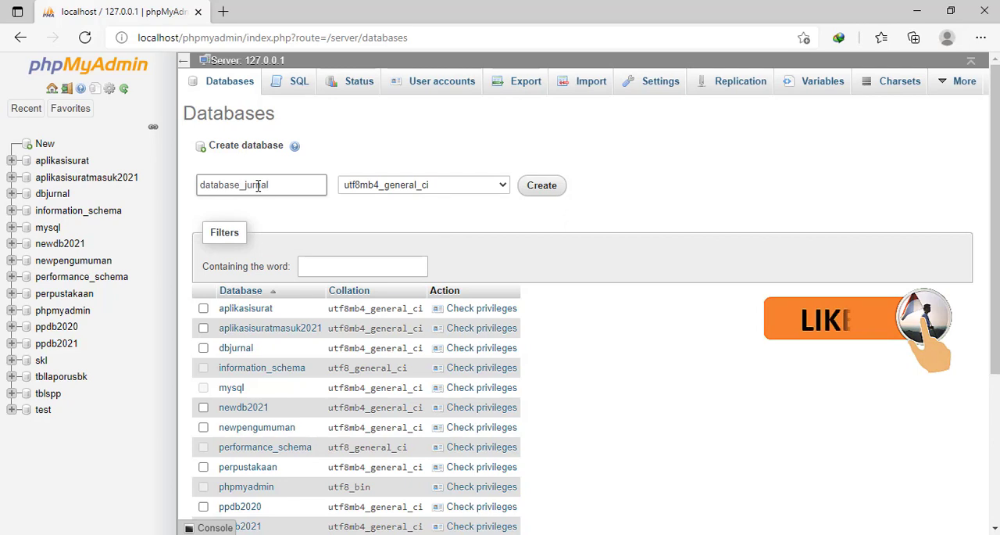
click(550, 190)
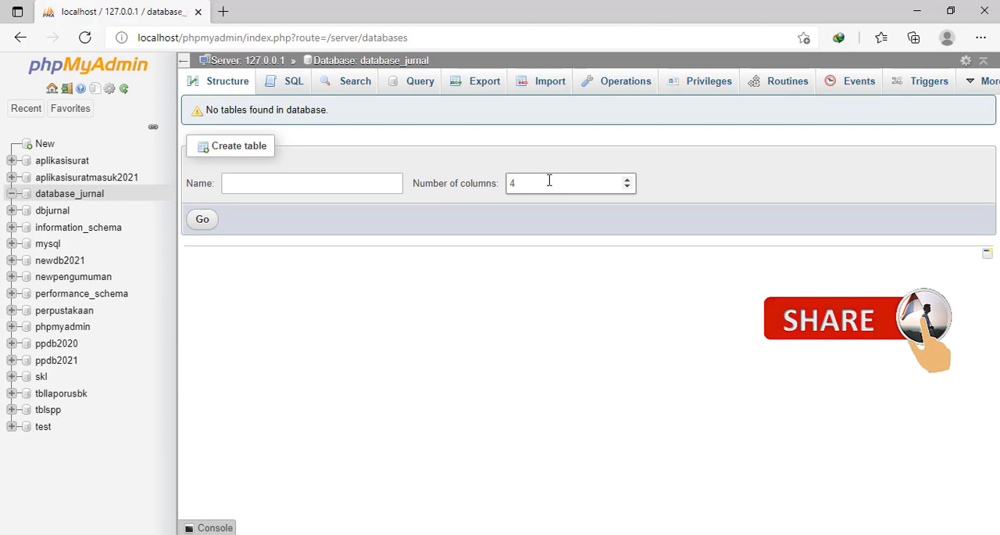
- Select the _dbjurnal SQL file from C:\xampp\htdocs\jurnalmengajar as the file to import into database_jurnal
click(550, 82)
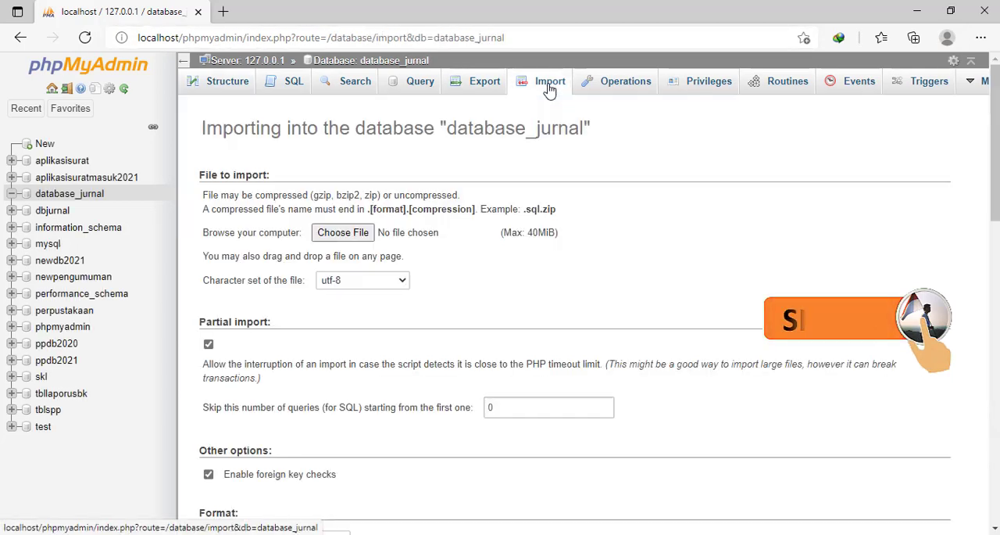
click(329, 240)
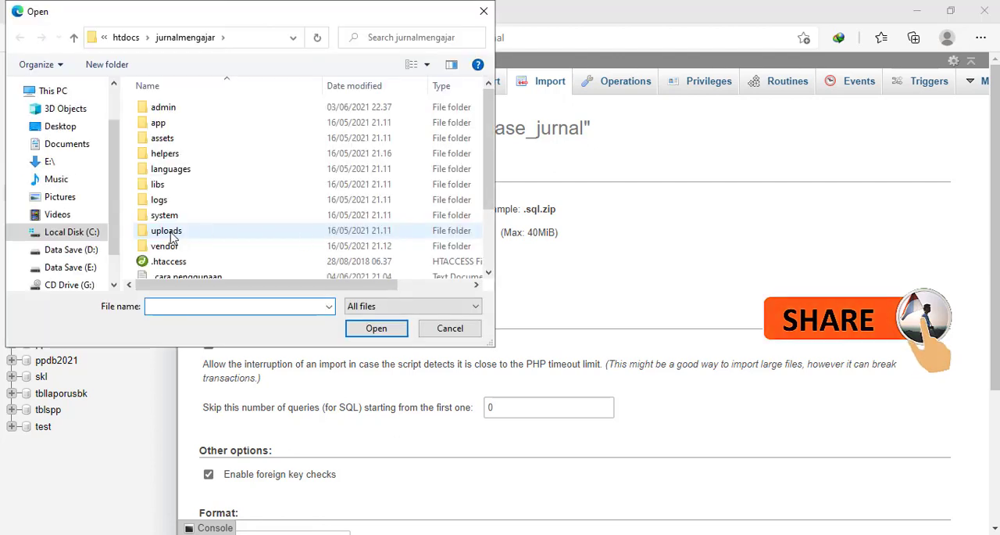
click(72, 232)
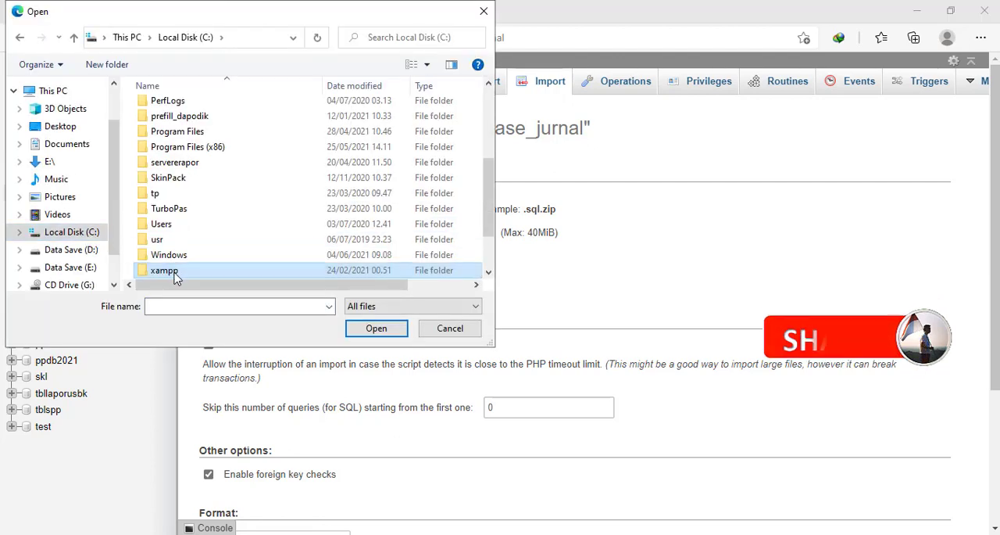
double_click(176, 279)
click(172, 114)
double_click(172, 114)
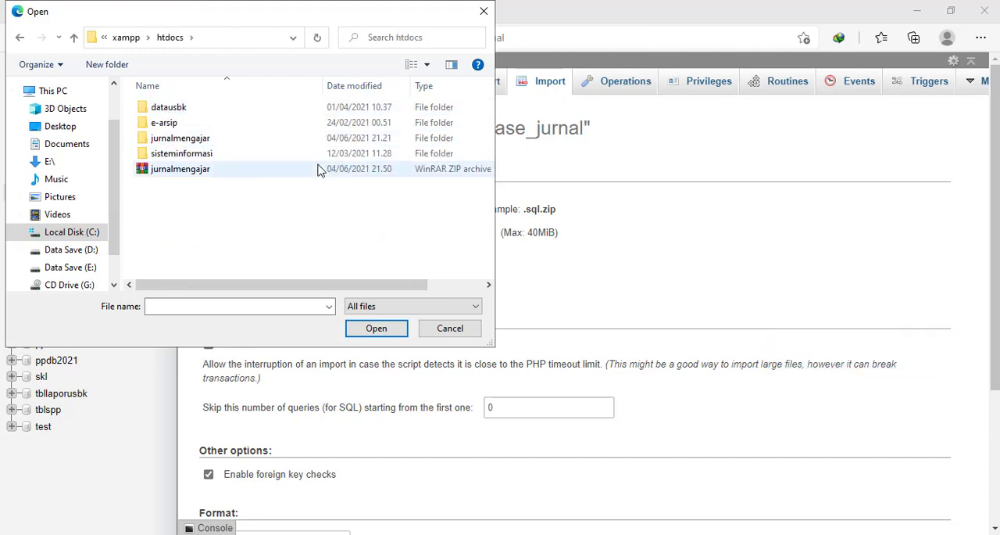
double_click(187, 146)
scroll(203, 152, down, 2)
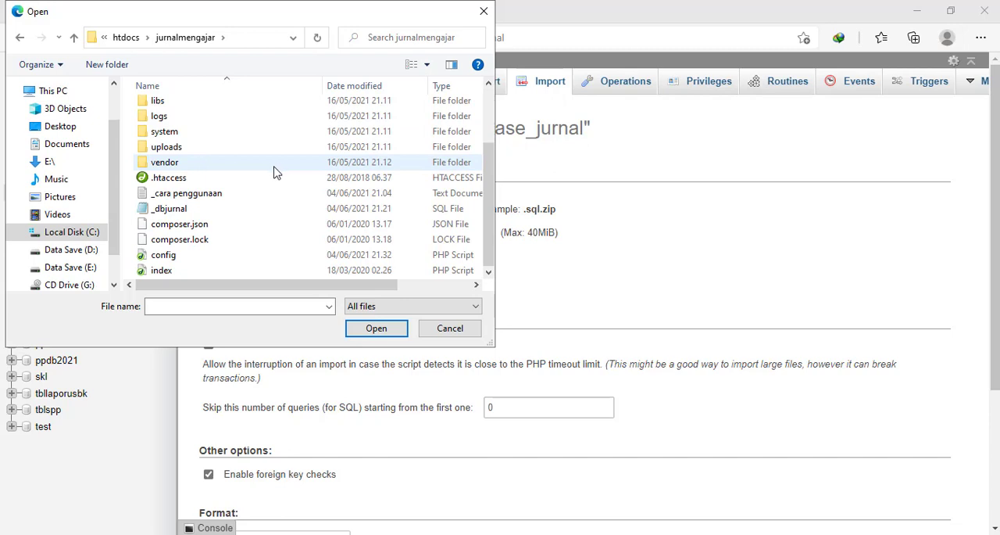
click(170, 214)
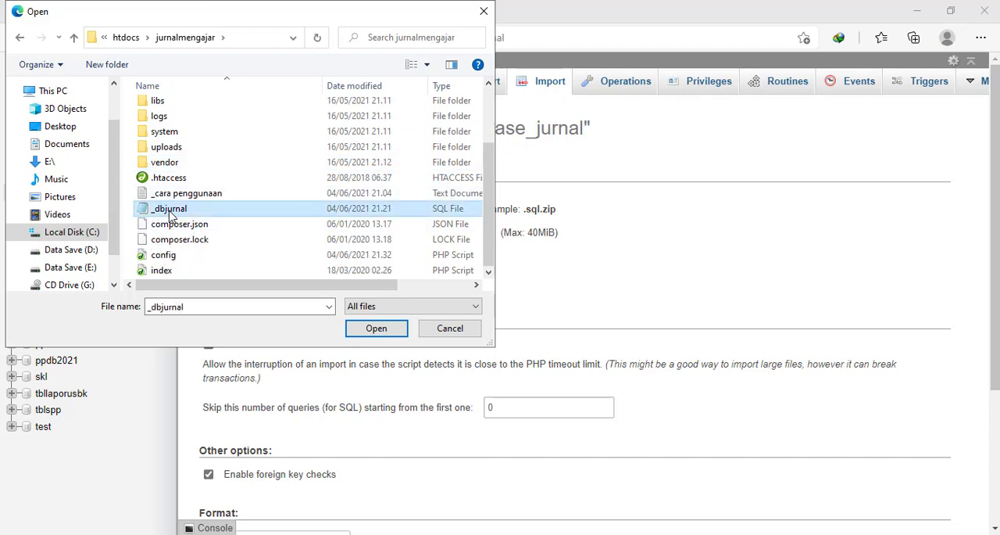
click(376, 329)
- Run the SQL import with the default options and open the table structure of database_jurnal
scroll(381, 309, down, 3)
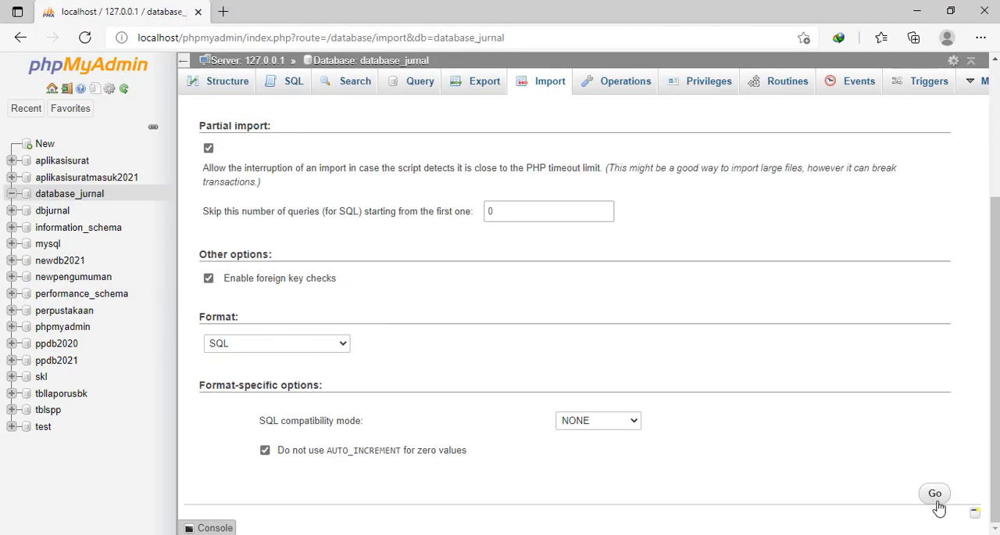
click(936, 496)
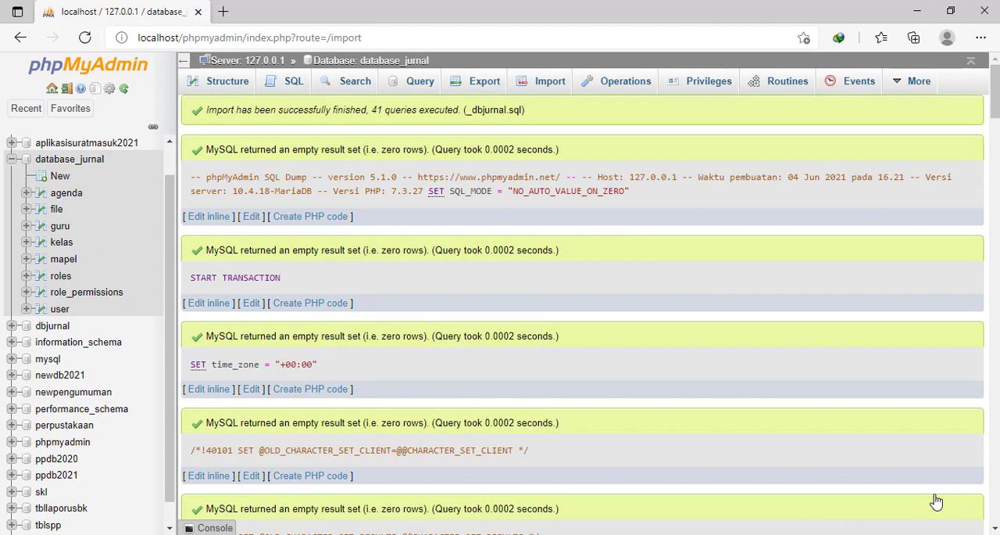
click(393, 63)
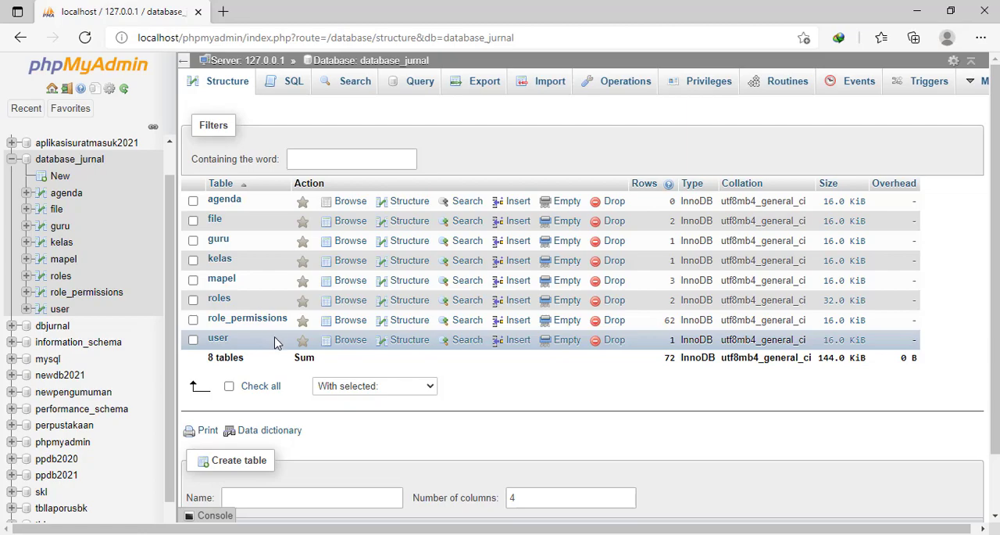
- Switch to File Explorer and open the jurnalmengajar folder's config PHP script in a maximized Notepad window
mouse_move(335, 531)
click(340, 480)
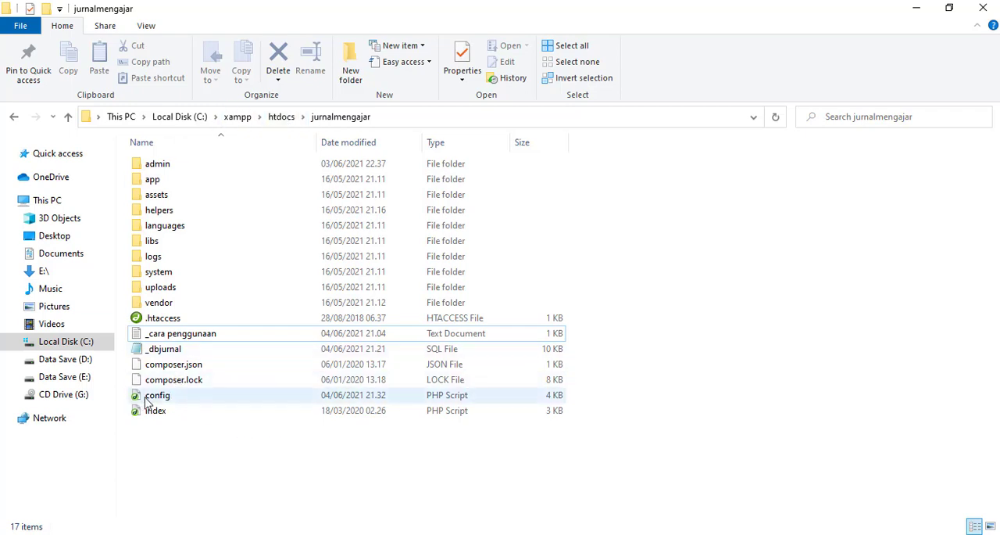
click(368, 394)
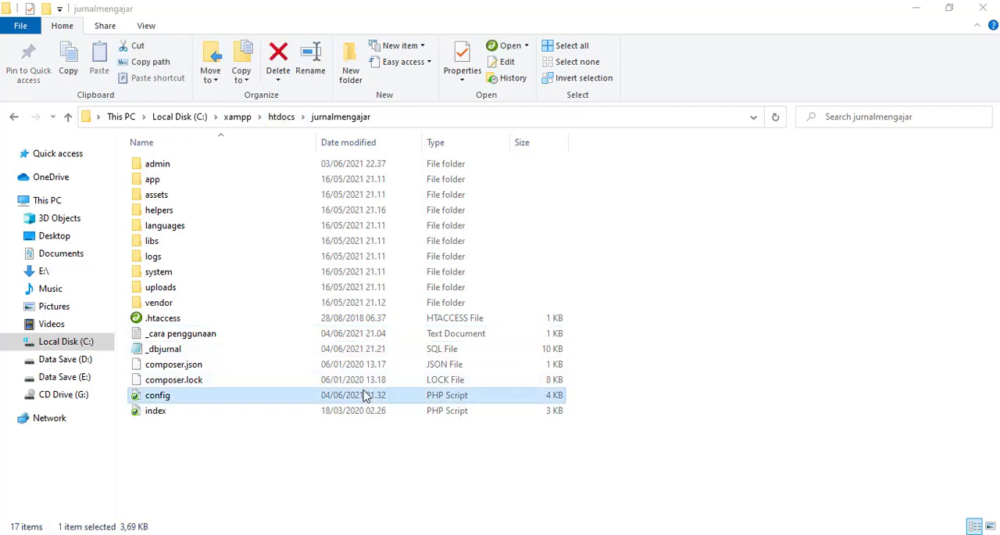
right_click(151, 398)
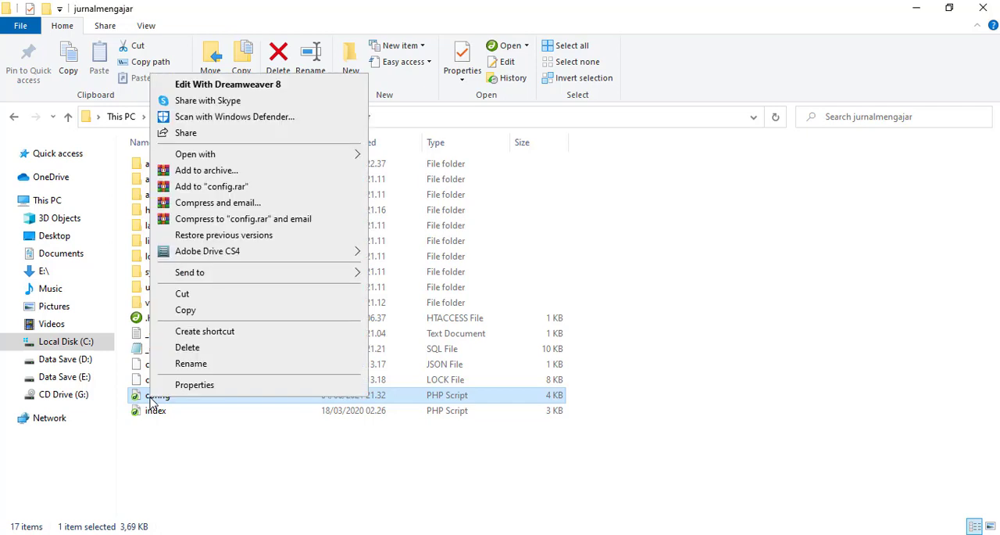
mouse_move(217, 155)
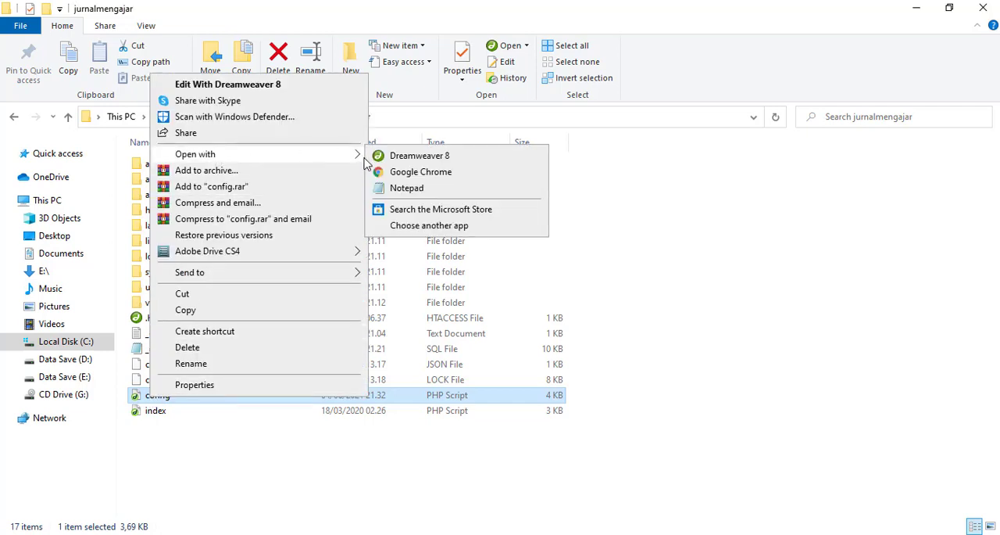
click(406, 189)
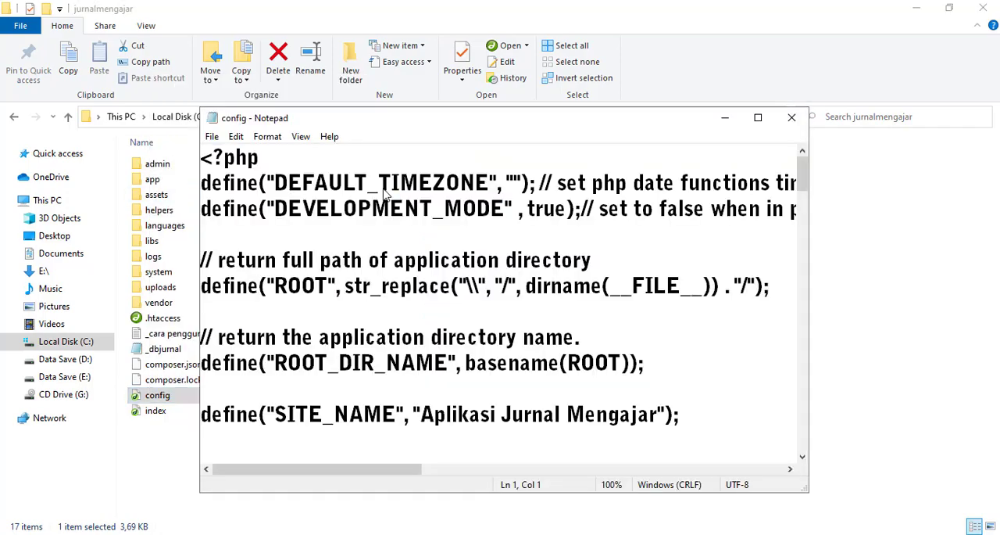
click(752, 114)
- Set the DB_NAME value in the Database Configuration Settings to database_jurnal
scroll(179, 223, down, 8)
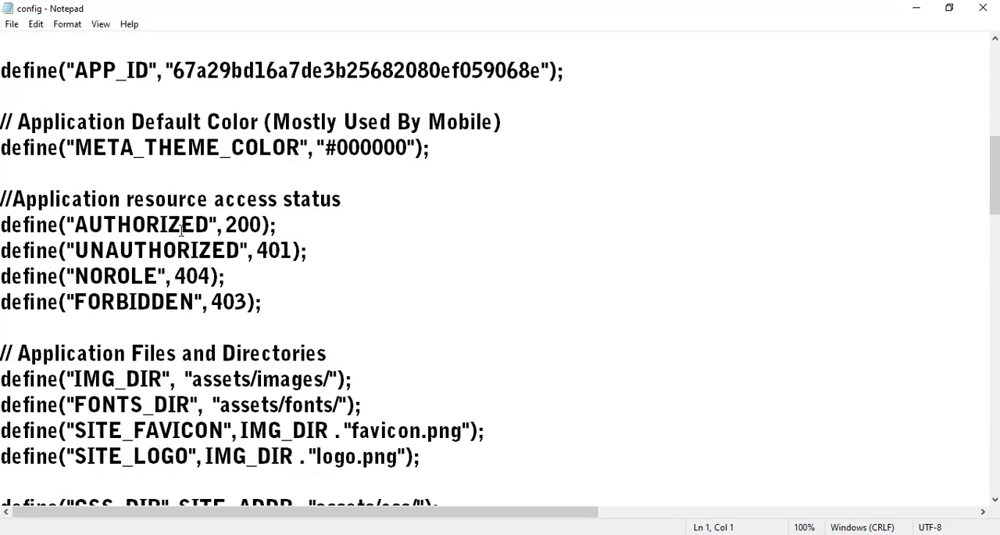
scroll(182, 230, down, 16)
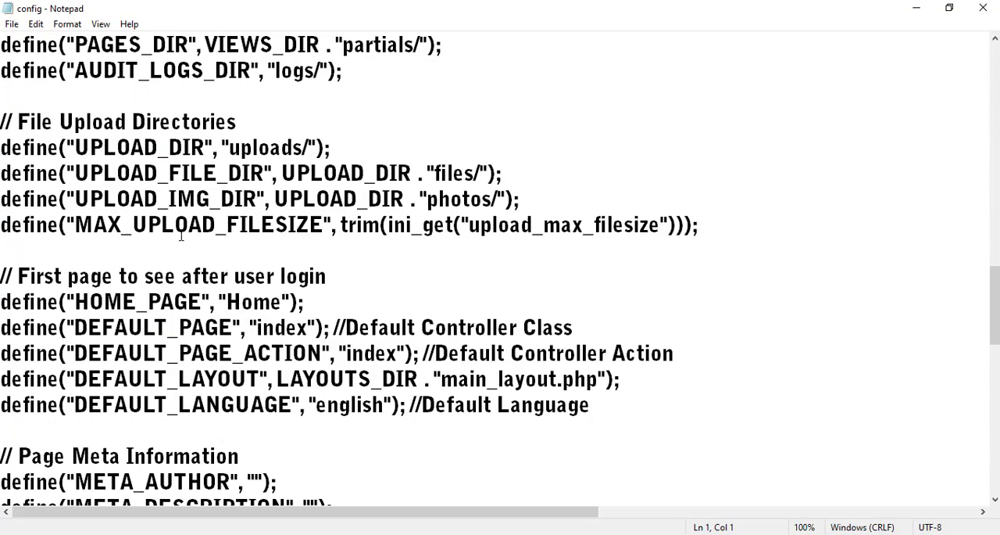
scroll(198, 301, down, 2)
scroll(205, 329, up, 1)
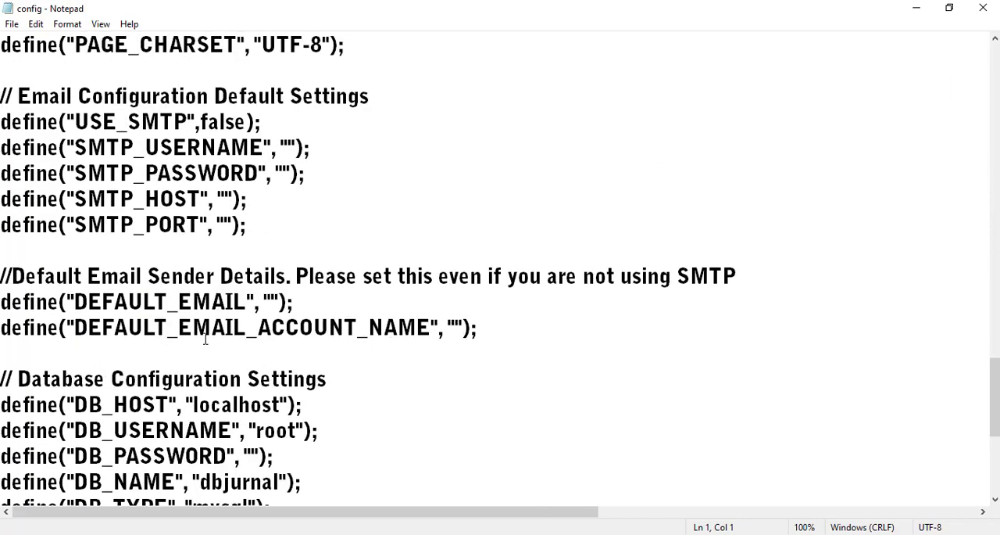
scroll(206, 337, down, 4)
scroll(206, 336, up, 2)
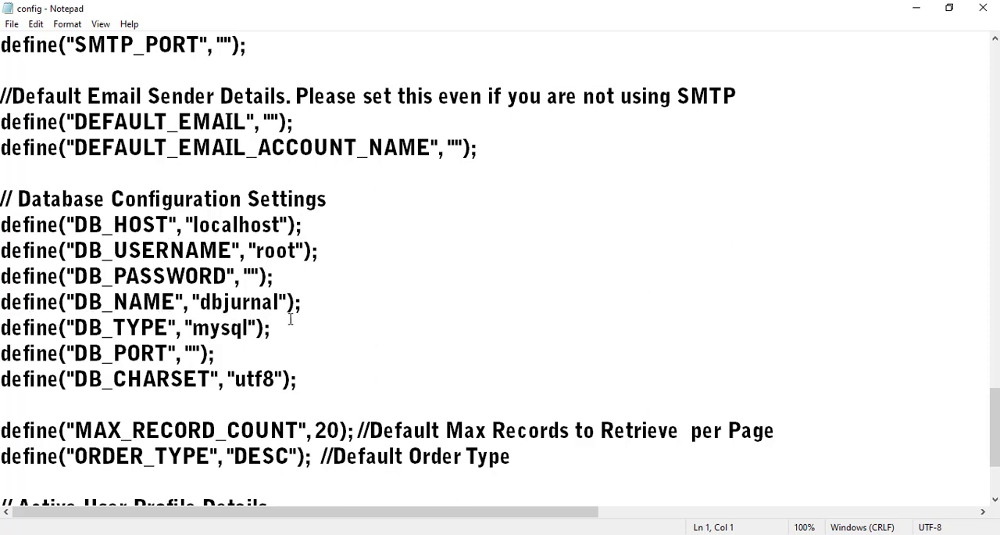
mouse_move(280, 305)
mouse_down()
mouse_move(197, 304)
mouse_move(280, 304)
mouse_up()
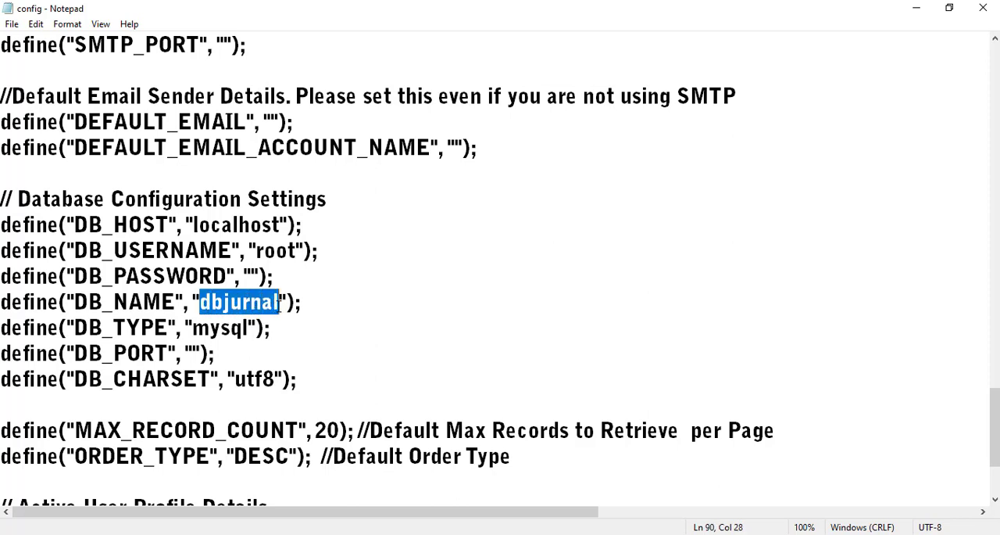
text(data)
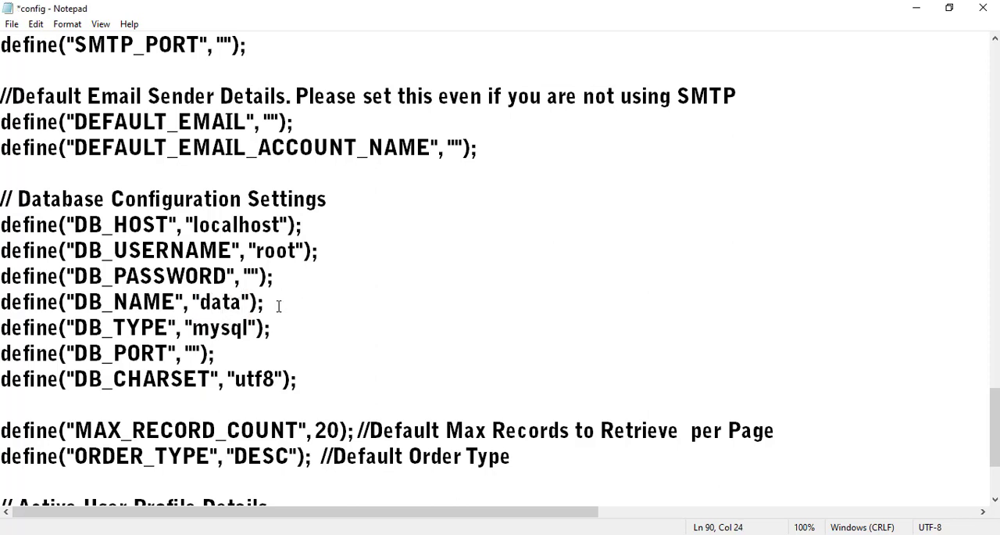
text(base_jurnal)
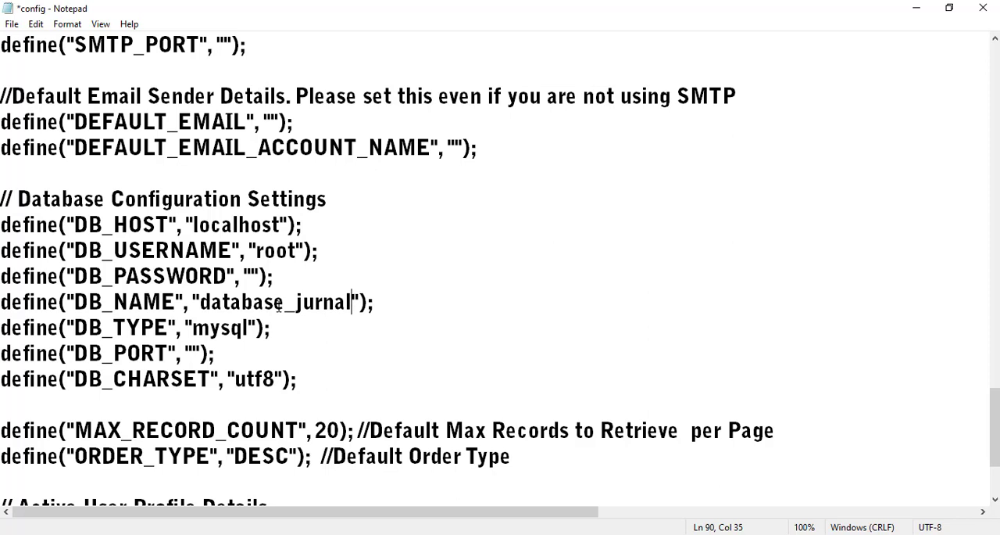
- Save the edited config file and close Notepad
click(12, 24)
click(34, 90)
click(983, 8)
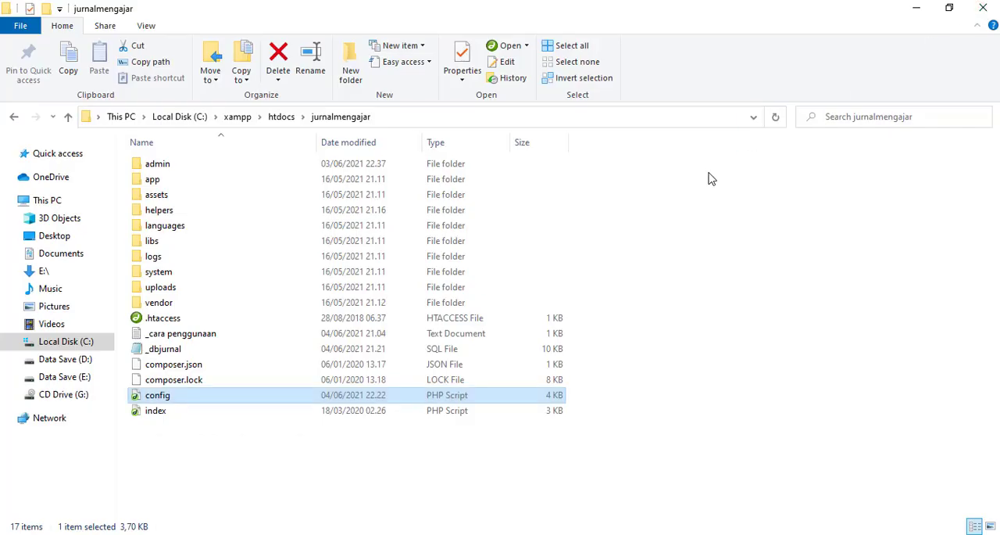
- Open the config PHP script from the admin subfolder in Notepad and locate its Database Configuration Settings
double_click(173, 166)
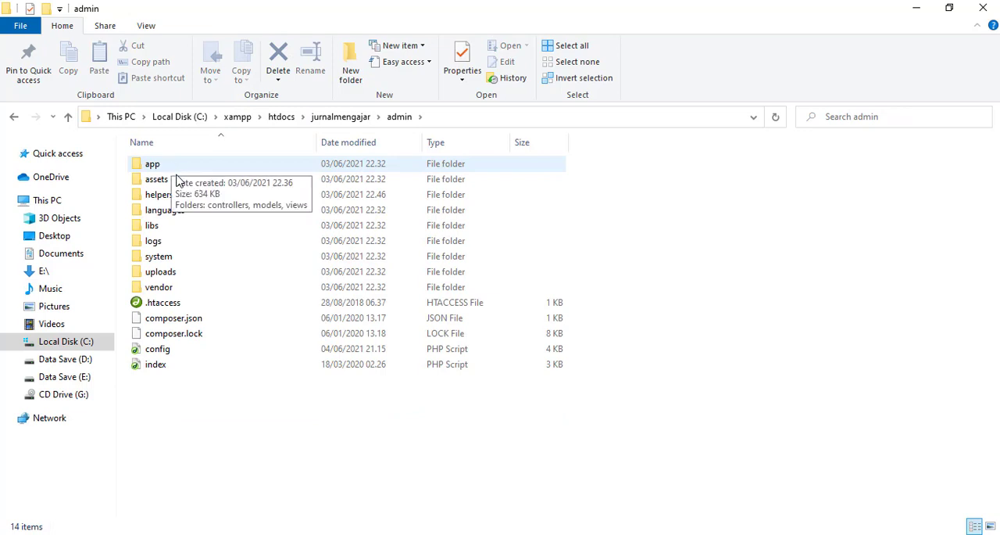
right_click(142, 353)
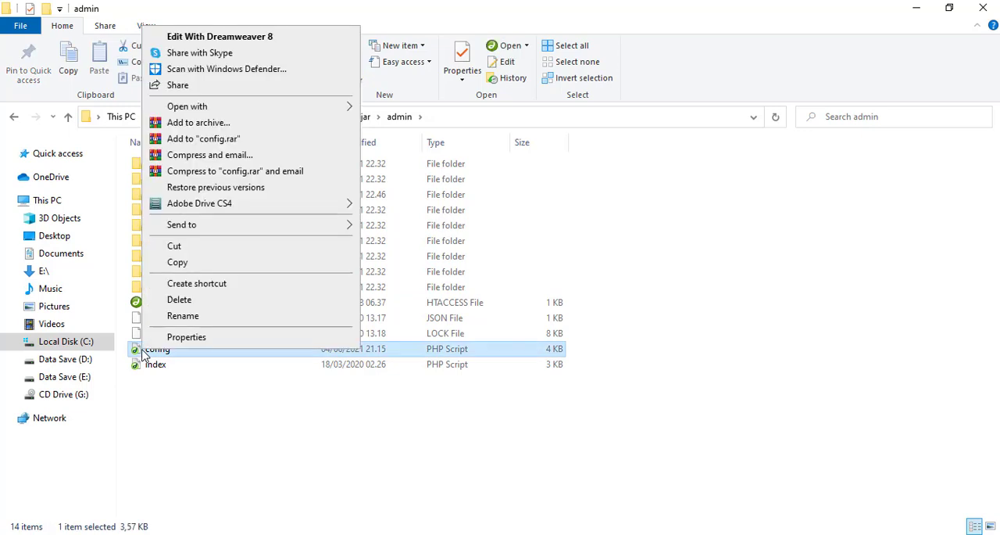
mouse_move(297, 114)
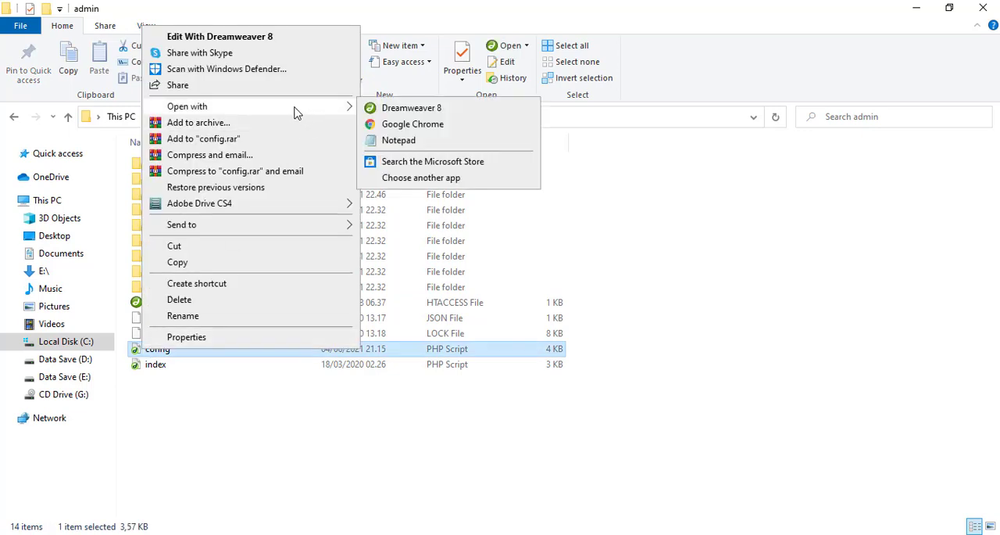
click(400, 143)
scroll(405, 278, down, 12)
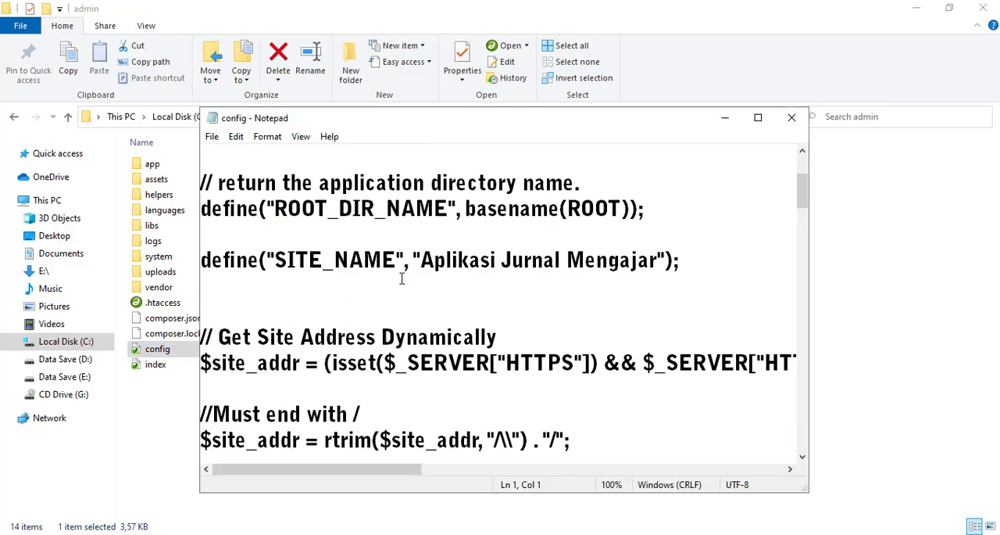
scroll(401, 282, down, 5)
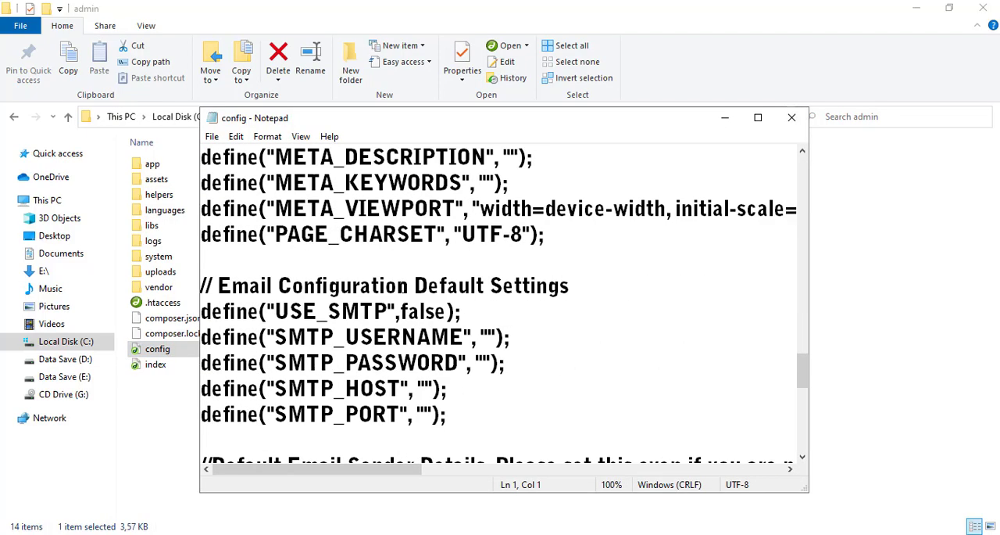
scroll(401, 288, down, 7)
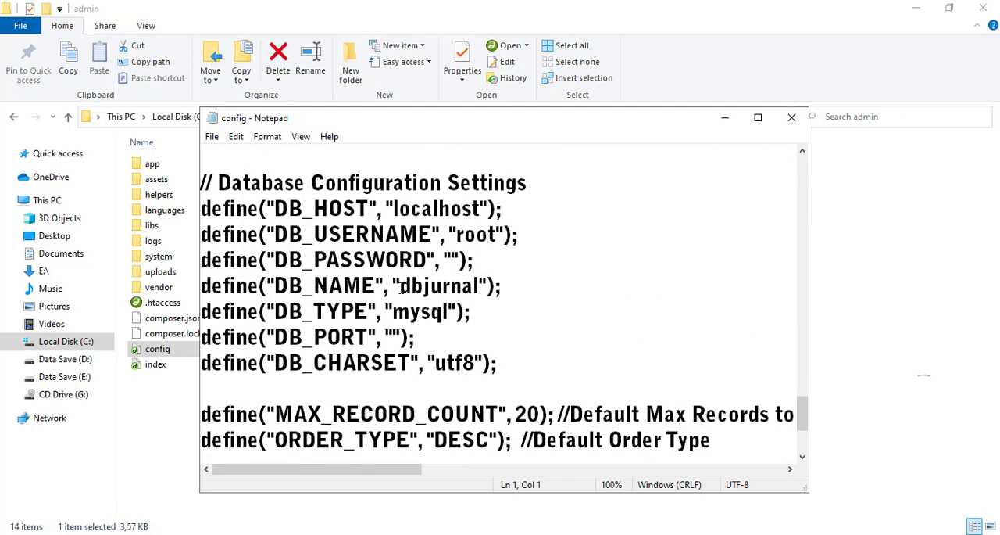
scroll(401, 287, up, 2)
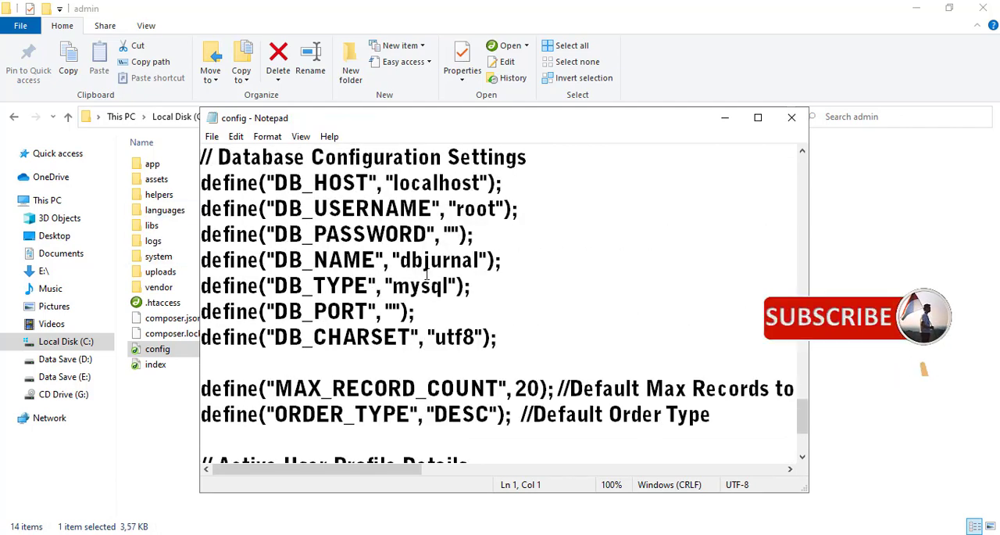
- Set the DB_NAME value in the admin config file's Database Configuration Settings to database_jurnal
click(480, 261)
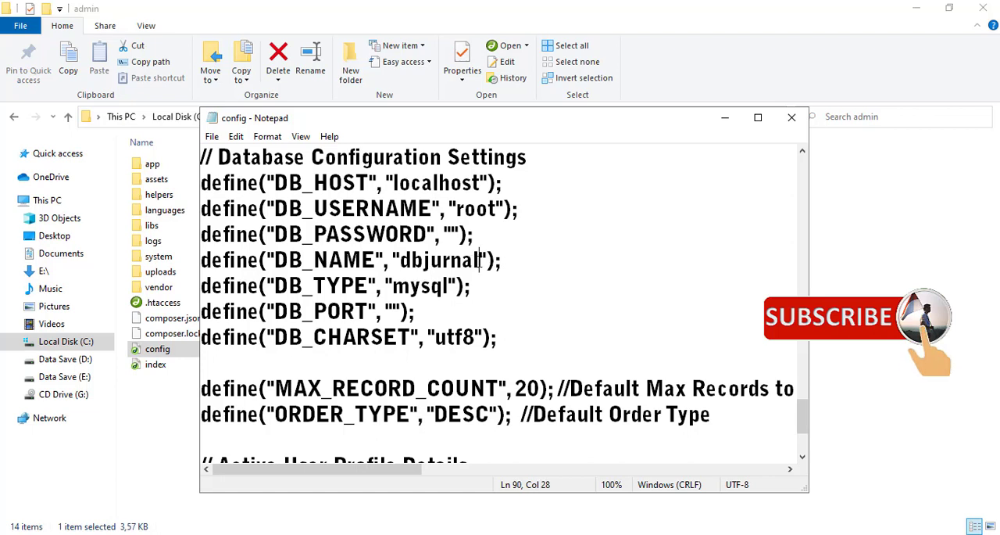
key(BackSpace)
key(BackSpace)
key(BackSpace)
key(BackSpace)
key(BackSpace)
key(BackSpace)
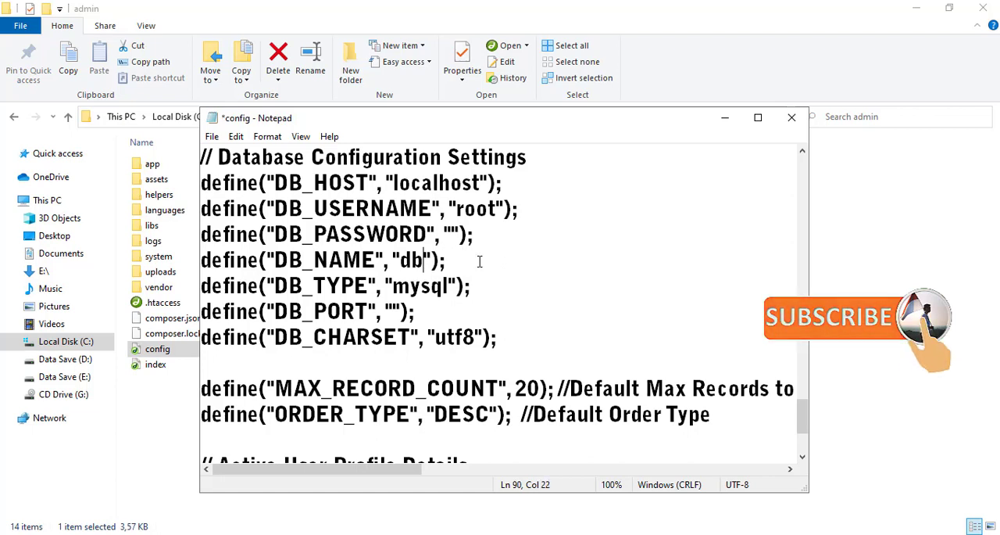
key(BackSpace)
text(ataba)
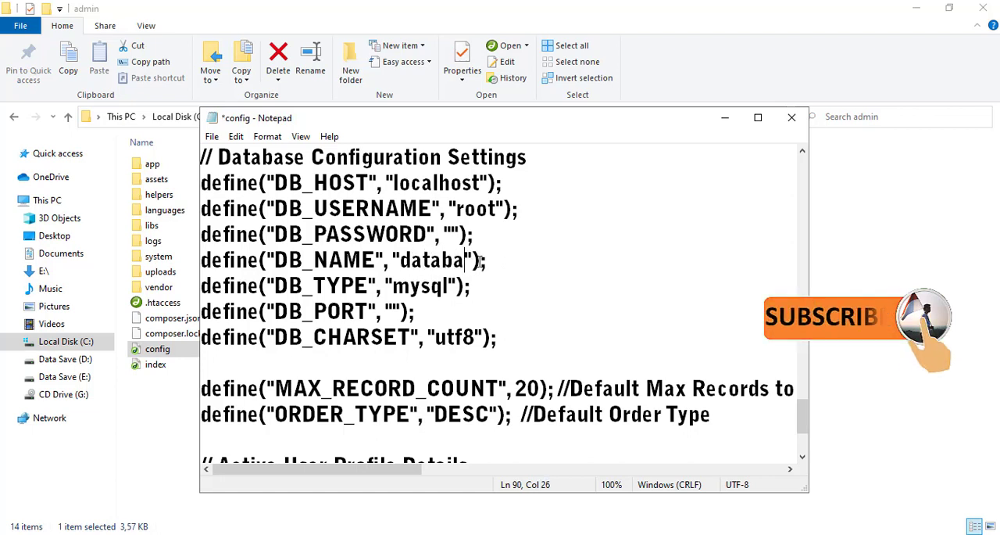
text(se_jur)
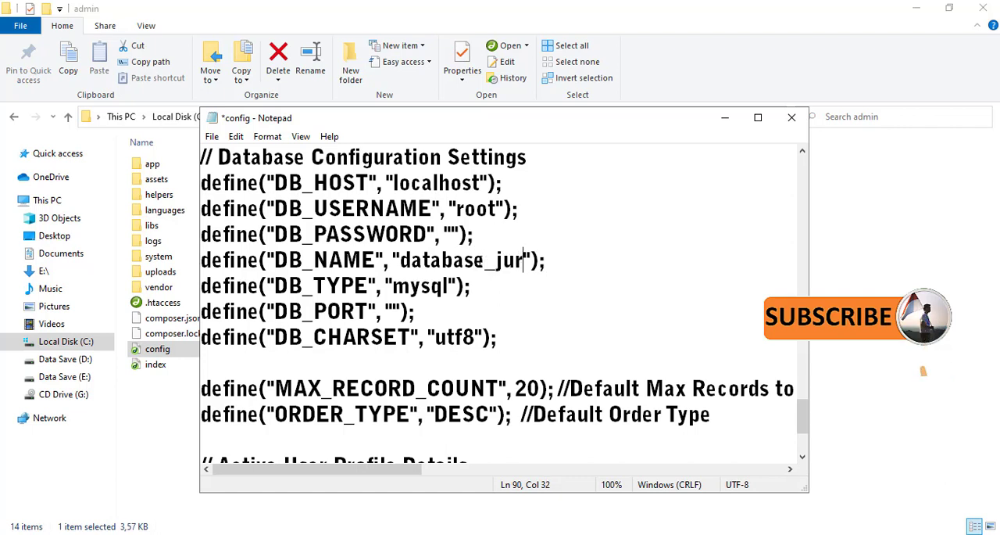
text(nal)
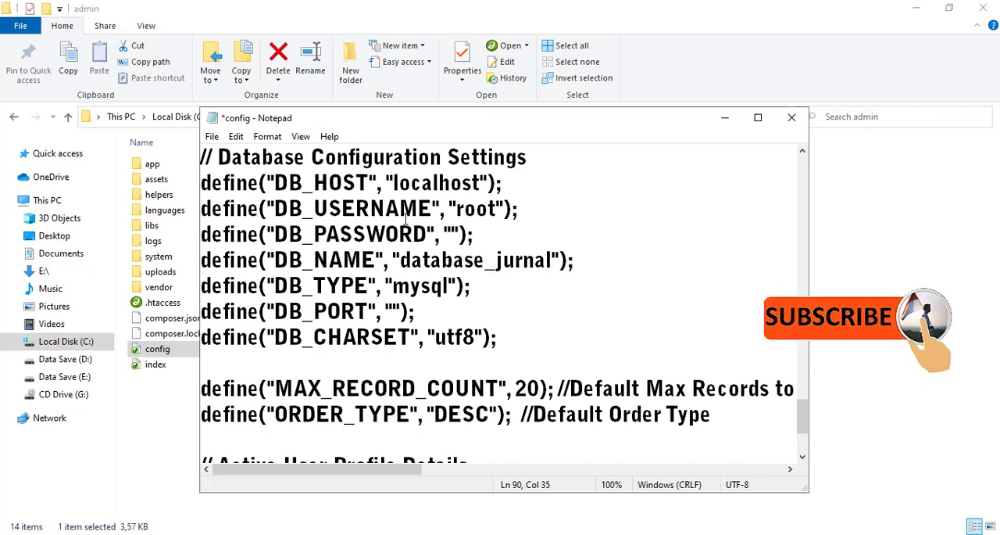
- Save the admin folder's config file and close Notepad
click(211, 138)
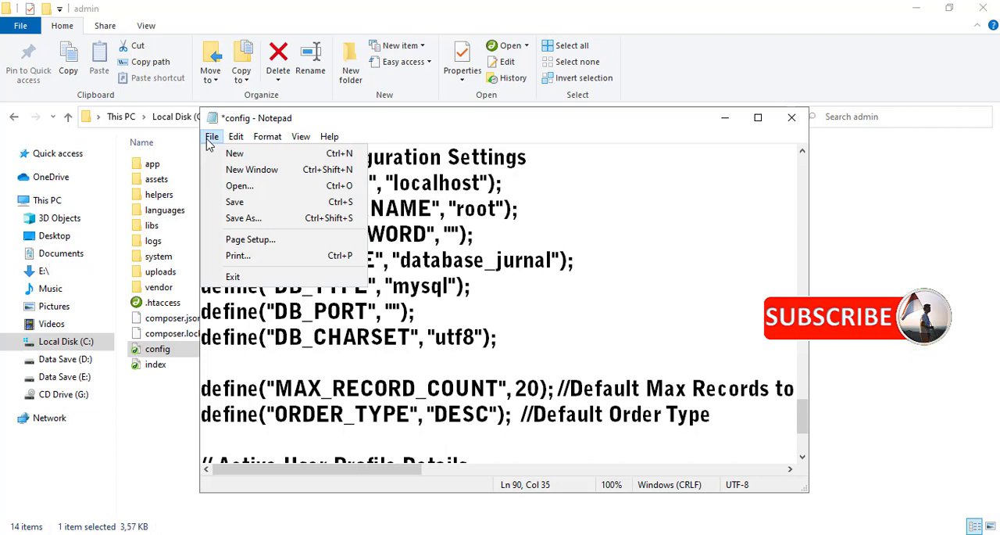
click(248, 205)
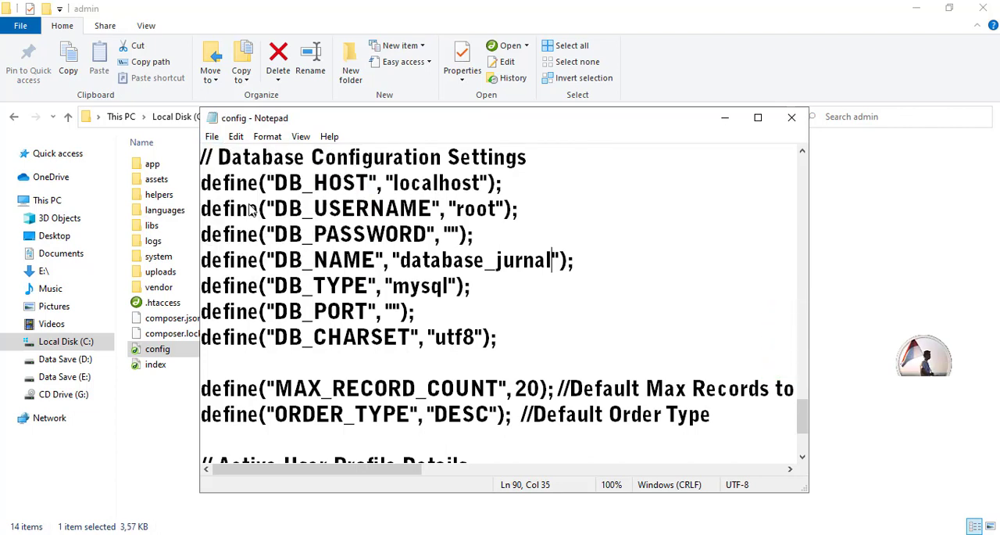
click(792, 117)
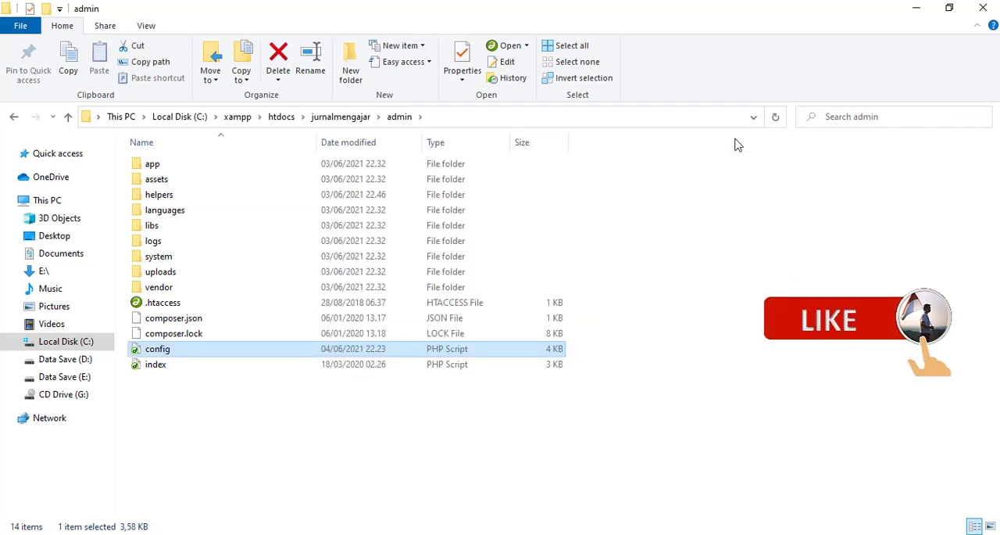
- Switch to the Edge browser and open localhost/jurnalmengajar/ in a new tab
click(201, 534)
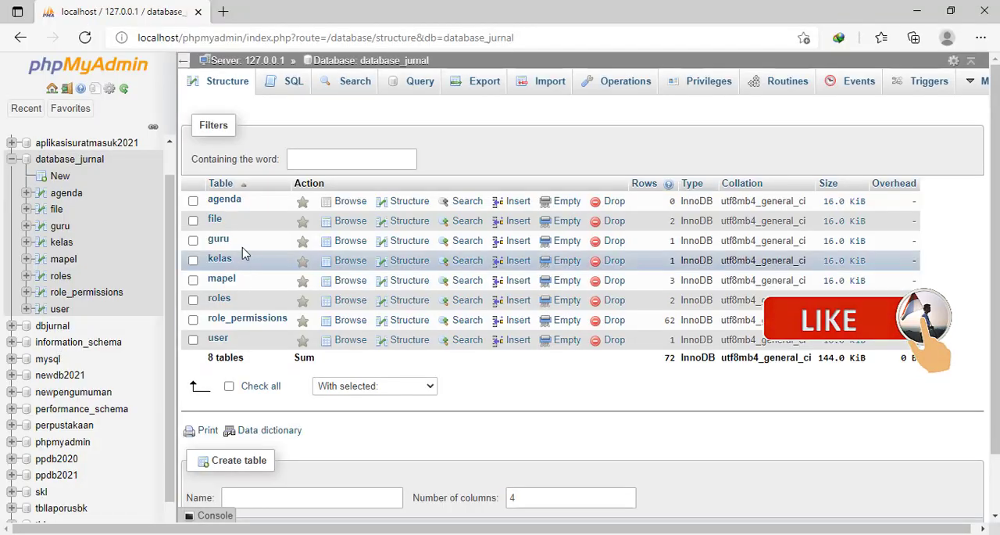
click(223, 12)
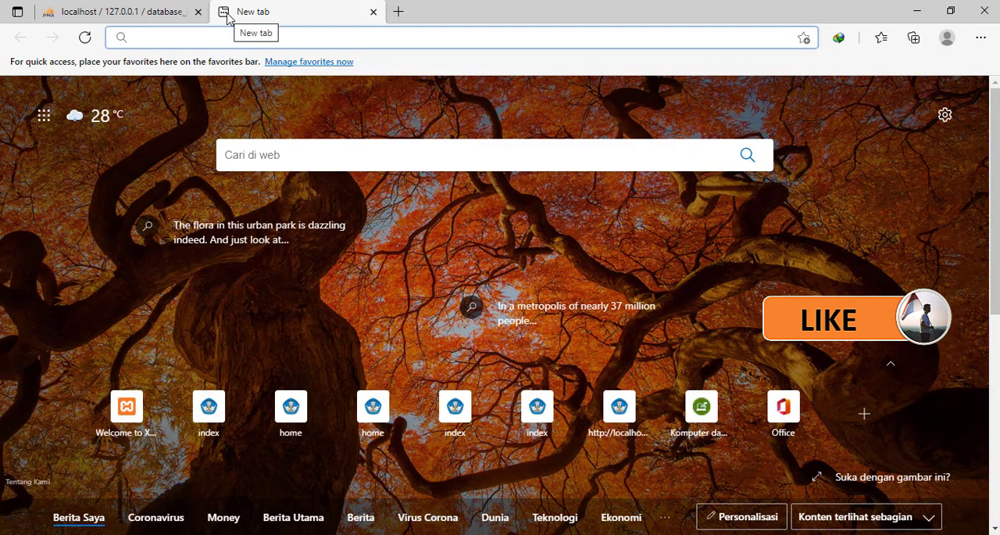
text(loca)
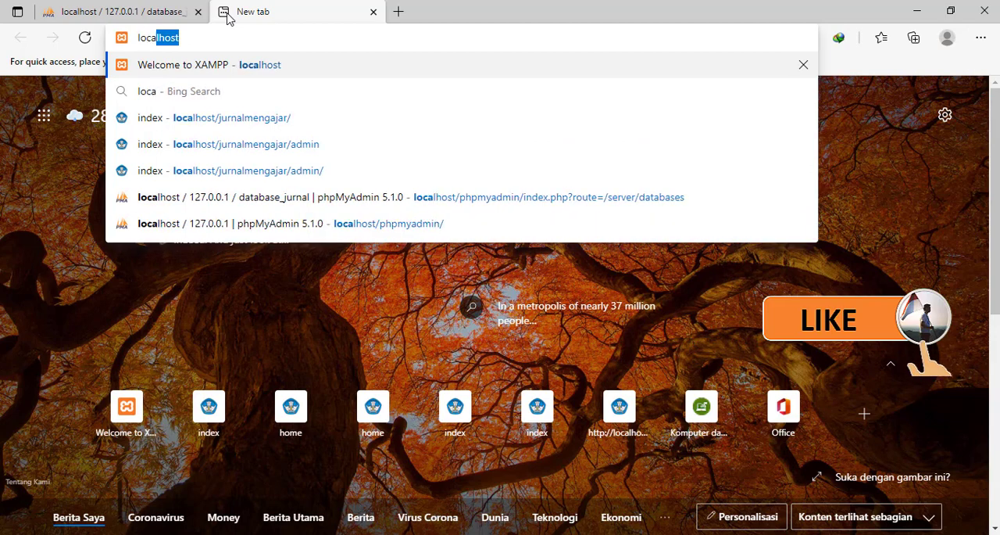
text(lhos)
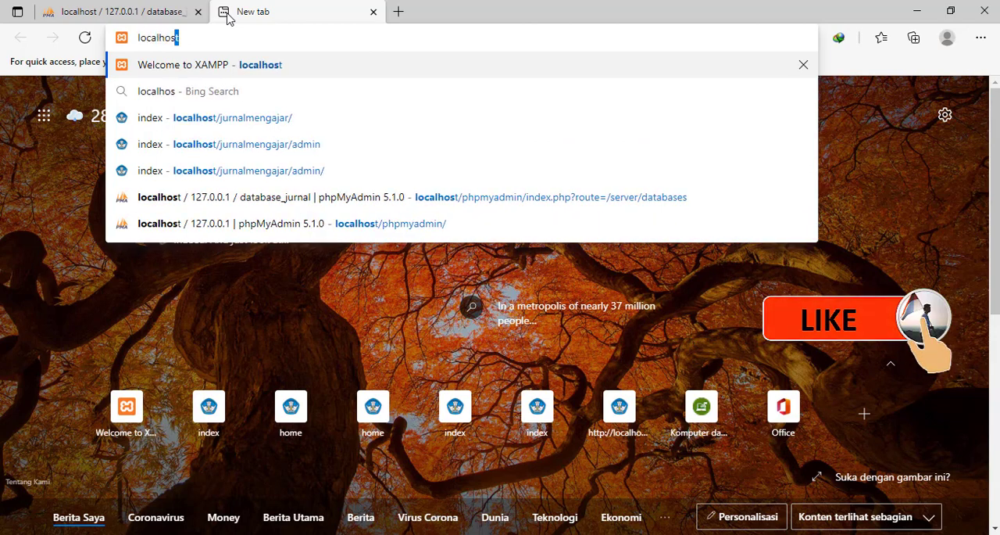
text(t/)
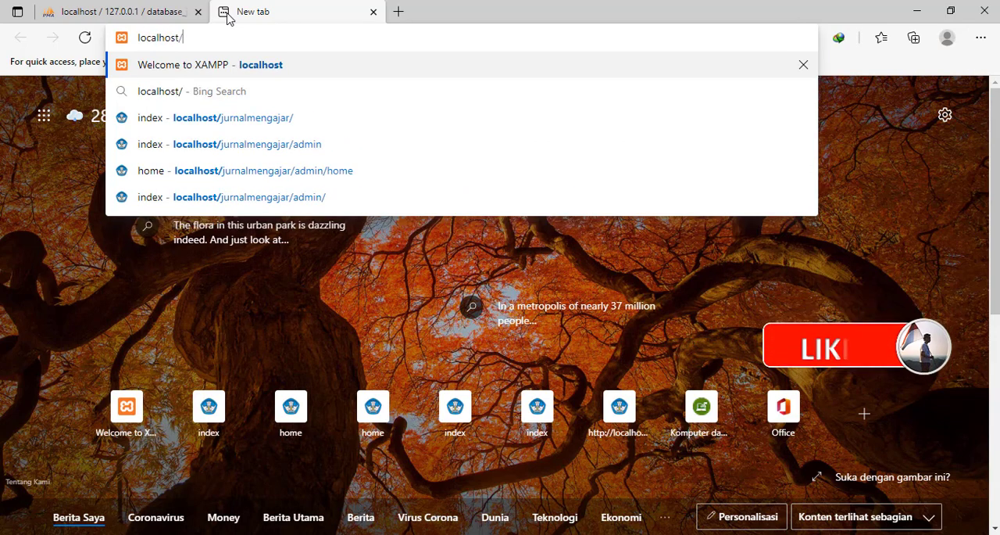
text(jurnal)
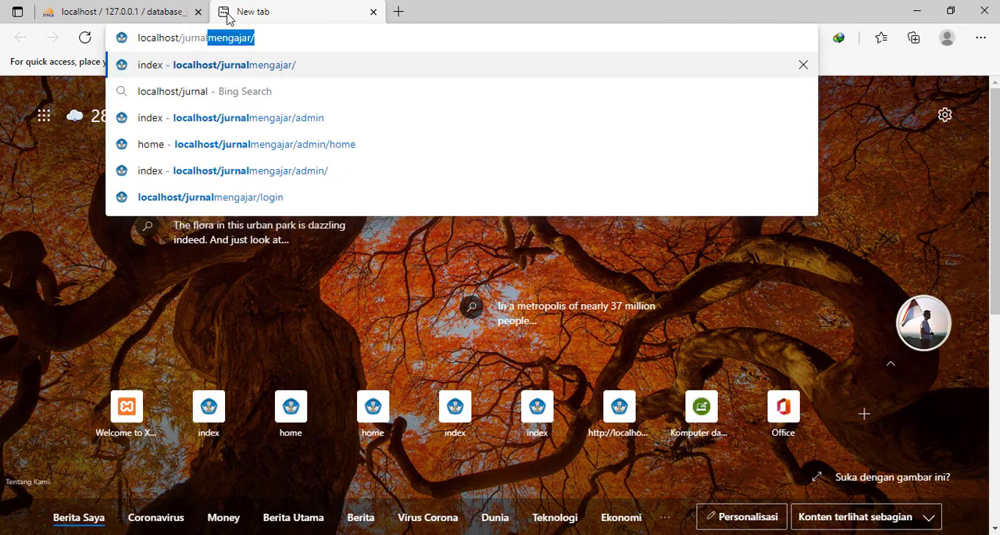
key(Return)
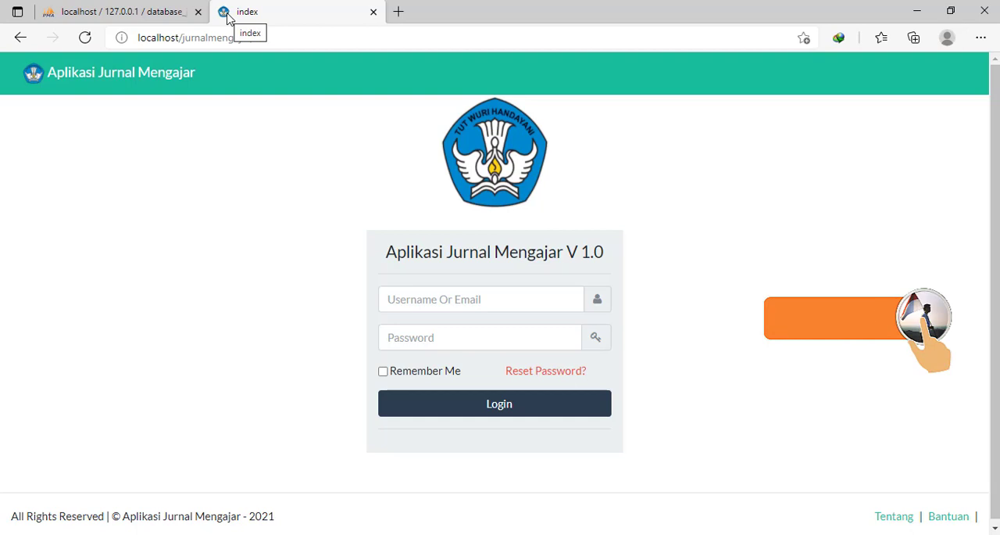
- Extend the page address to localhost/jurnalmengajar/admin and load the admin login page
click(321, 37)
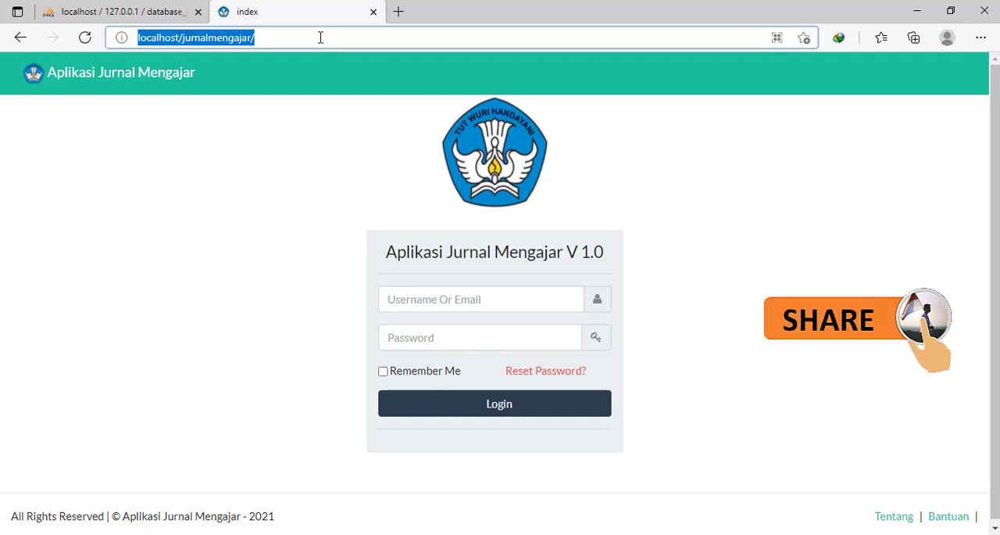
click(320, 37)
text(admin)
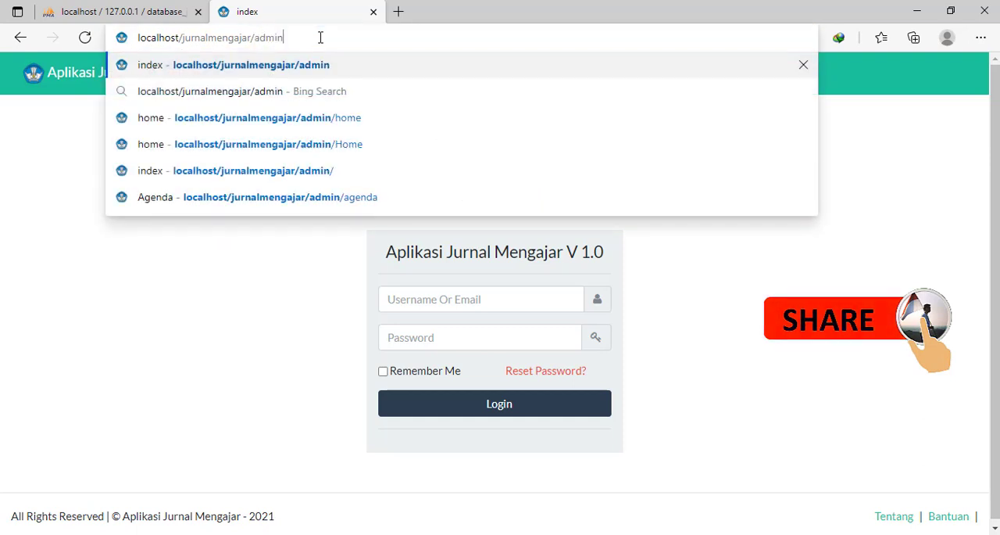
key(Return)
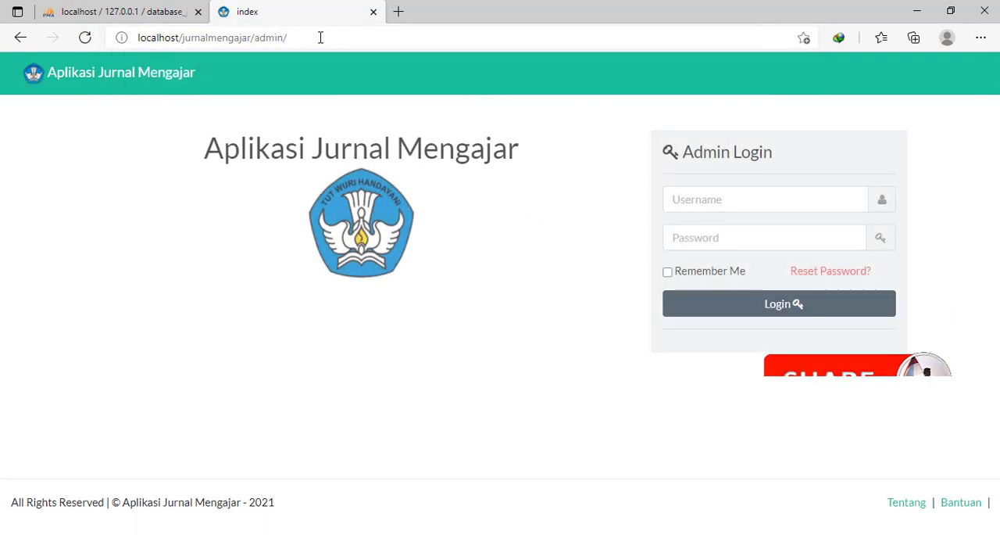